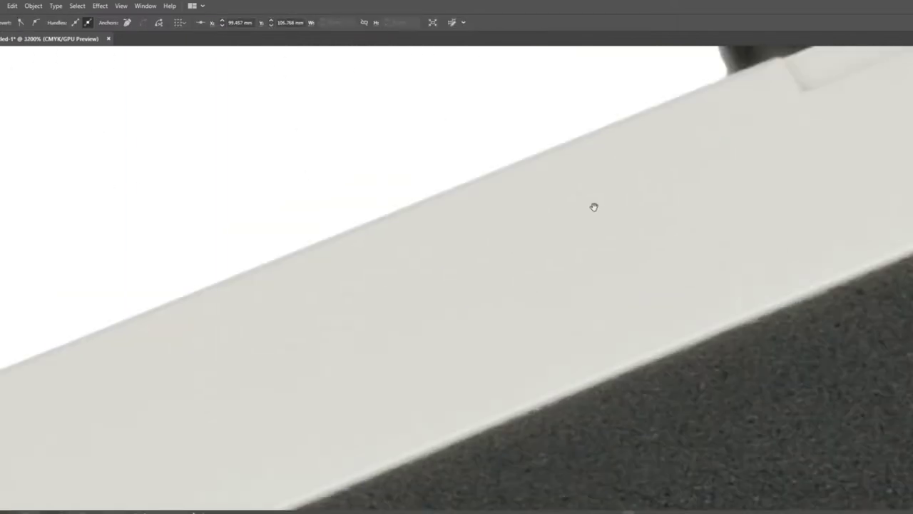
Trace the controller body's top and right edges beside the photo with Pen anchors.
drag(594, 207, 165, 353)
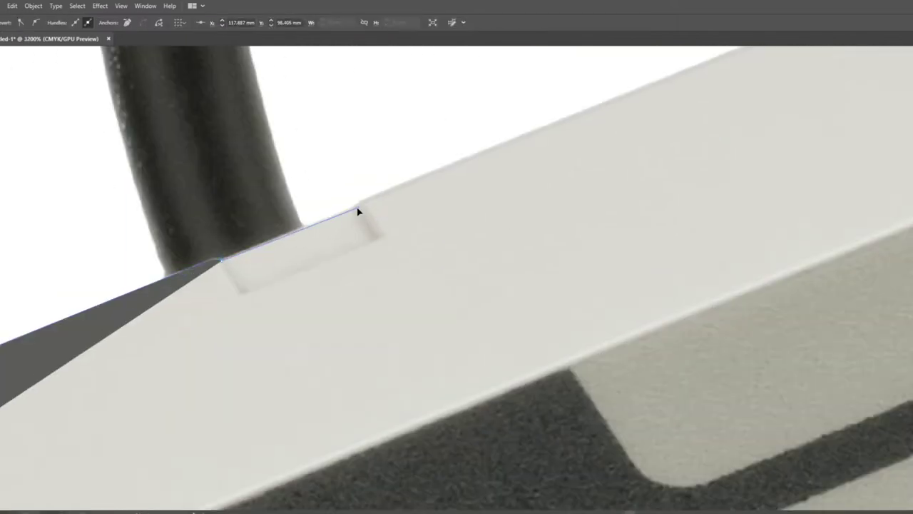
drag(358, 211, 474, 208)
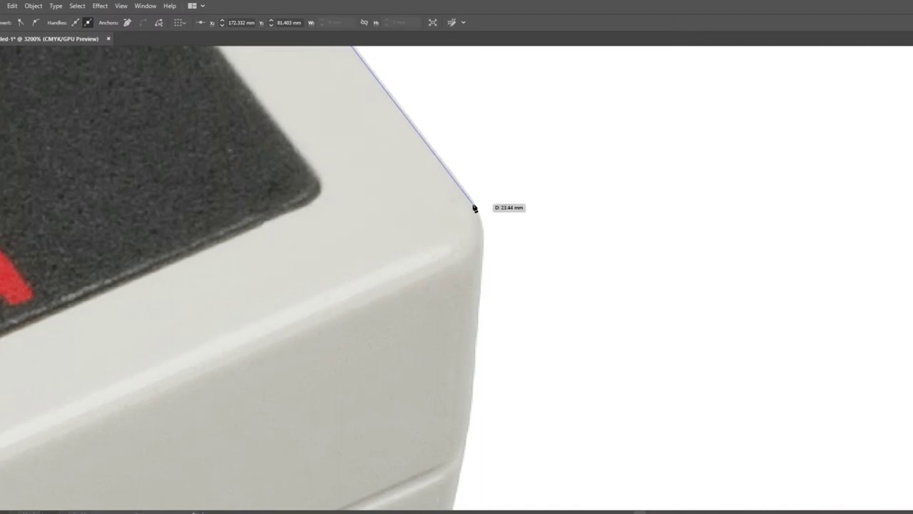
click(475, 207)
drag(481, 262, 509, 296)
click(509, 294)
click(489, 383)
click(471, 417)
Curve around the rounded corners and left edge to close the dark grey body shape.
drag(471, 417, 795, 147)
drag(200, 421, 473, 361)
click(269, 405)
click(473, 361)
drag(317, 259, 316, 178)
click(267, 219)
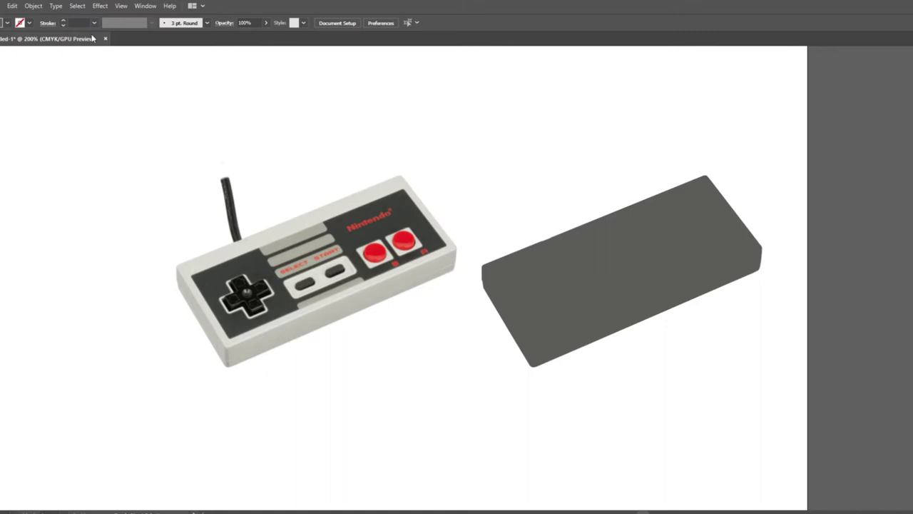
Trace the dark faceplate panel inset on the light grey body.
scroll(193, 320, up, 3)
scroll(540, 326, up, 3)
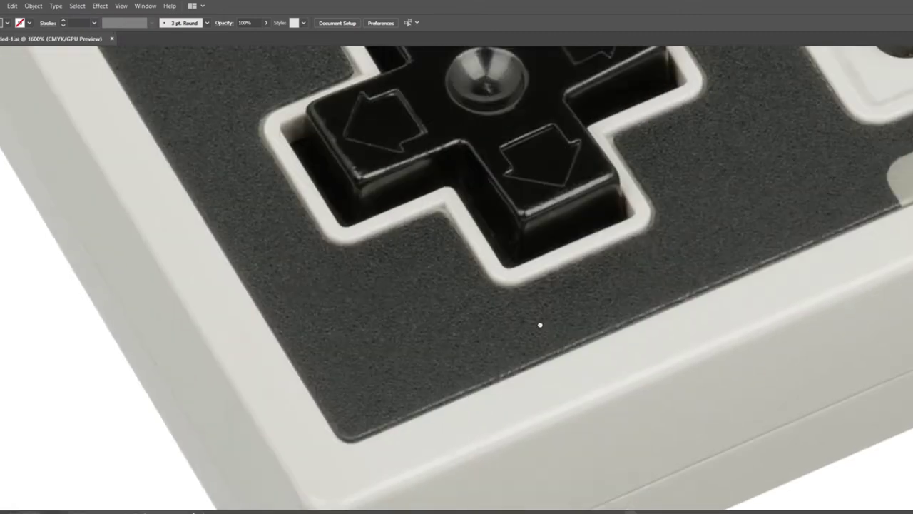
click(346, 445)
scroll(190, 190, up, 5)
scroll(522, 224, right, 5)
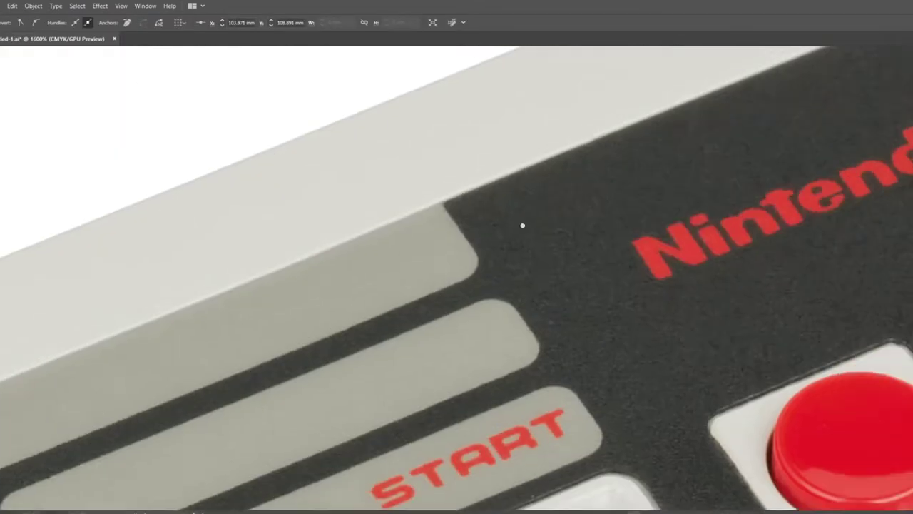
scroll(553, 198, up, 3)
click(543, 187)
scroll(552, 198, down, 5)
scroll(595, 231, right, 5)
click(651, 336)
scroll(481, 336, left, 5)
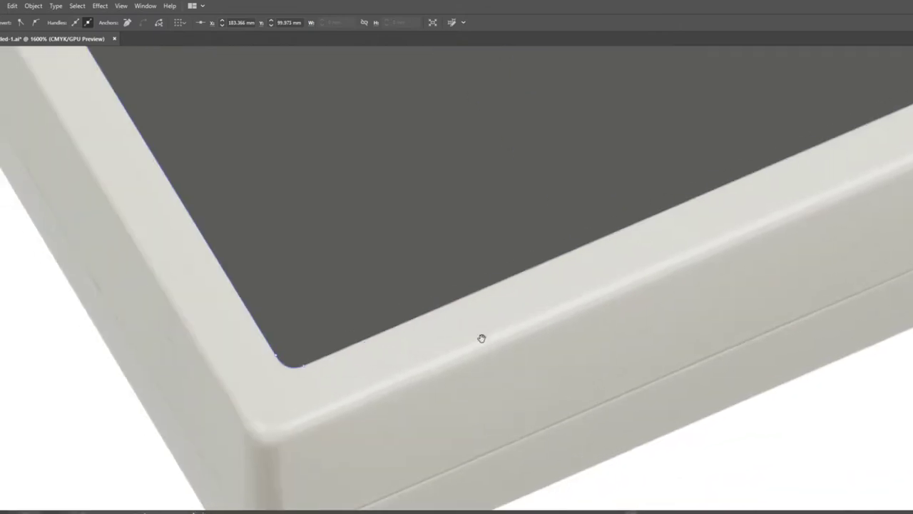
click(281, 367)
Trace the shaded grey left side face along the body's edge.
key(ctrl+0)
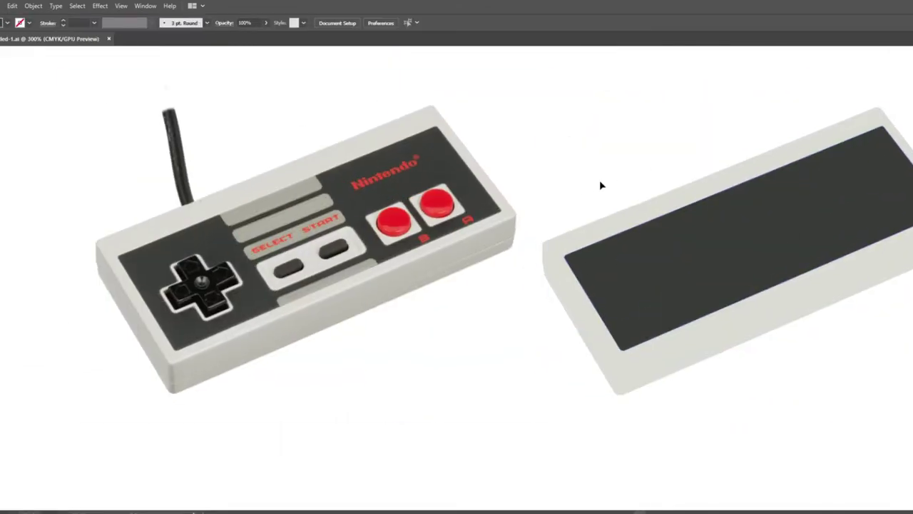
scroll(152, 258, up, 3)
scroll(181, 116, up, 3)
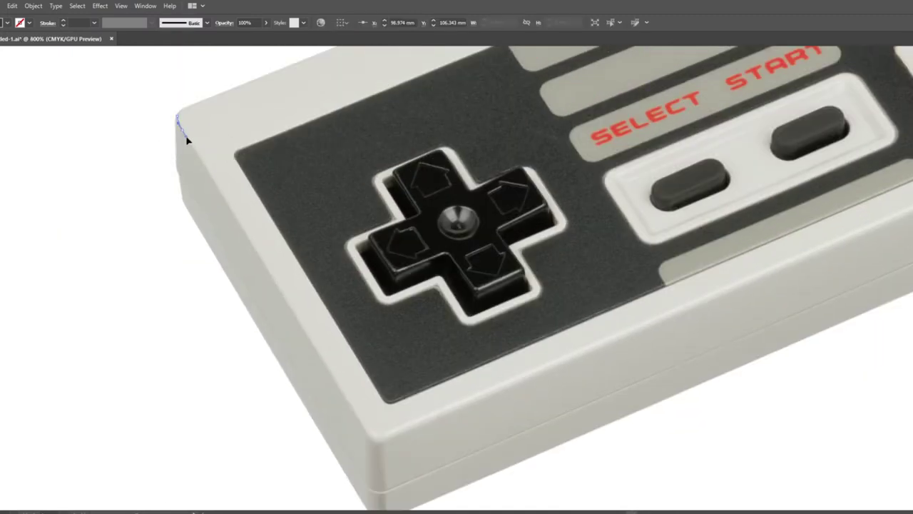
click(187, 140)
scroll(285, 285, down, 3)
scroll(386, 376, up, 3)
scroll(209, 74, up, 2)
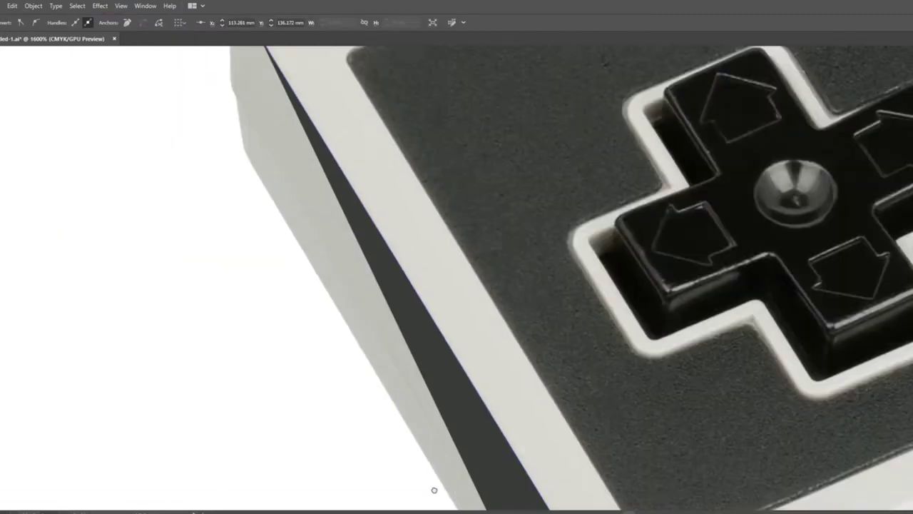
click(273, 157)
scroll(264, 177, down, 5)
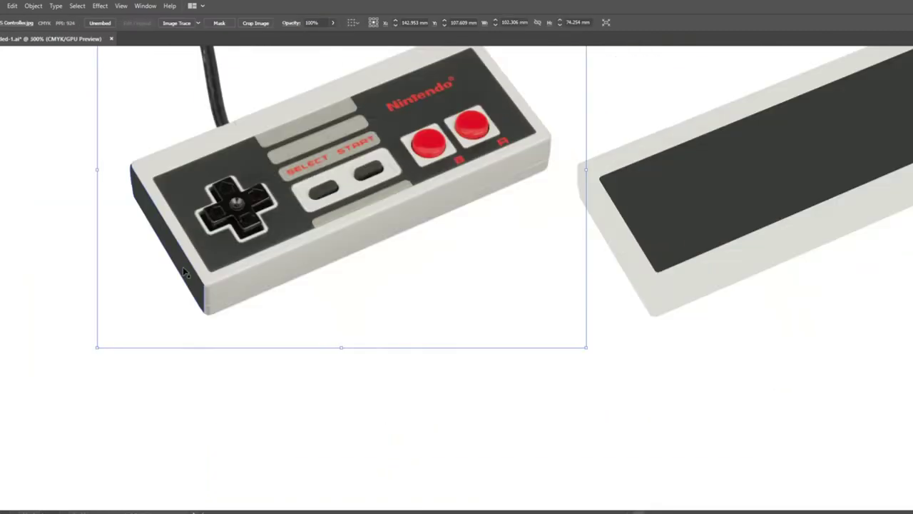
scroll(585, 214, up, 2)
scroll(594, 297, up, 2)
scroll(420, 195, up, 3)
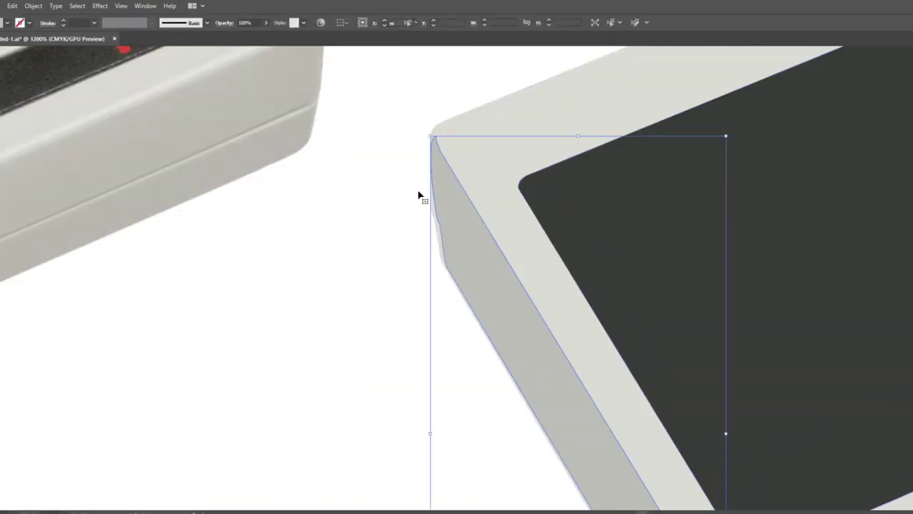
scroll(497, 153, up, 2)
scroll(390, 347, down, 2)
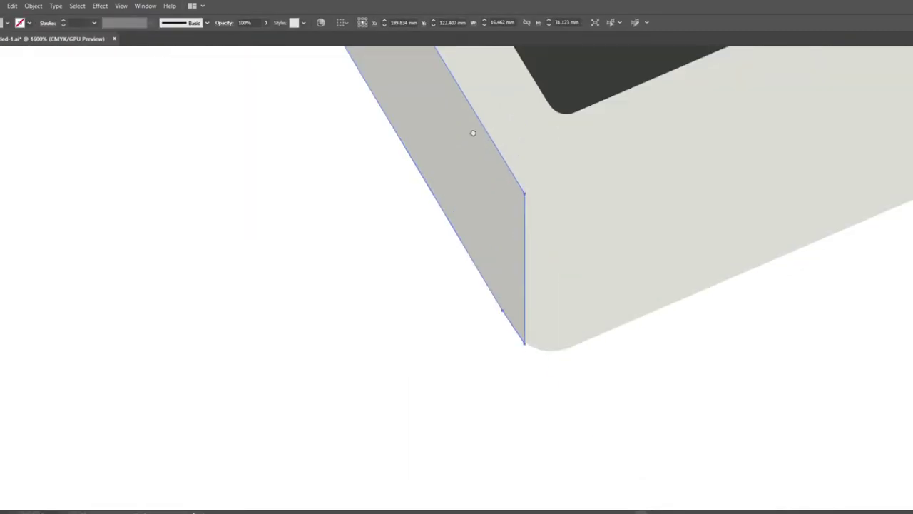
scroll(438, 379, up, 1)
scroll(524, 218, up, 1)
scroll(524, 217, down, 10)
scroll(176, 246, up, 4)
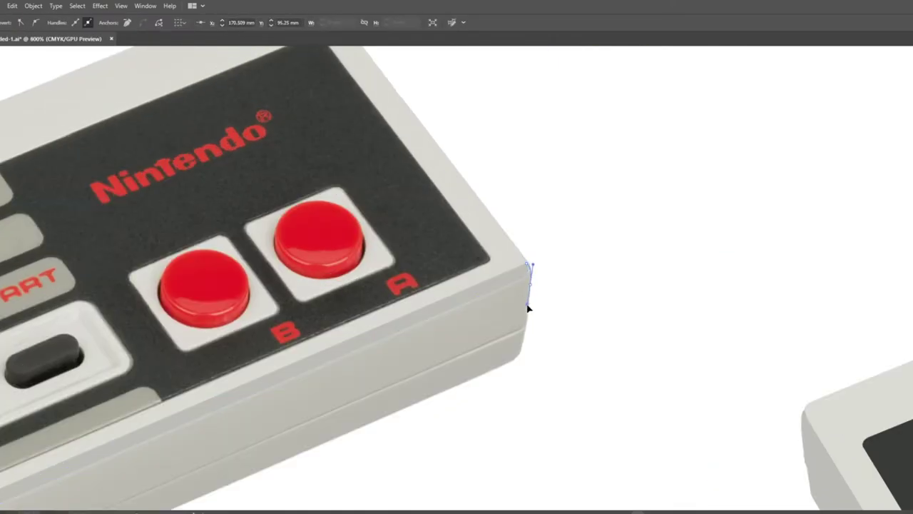
Trace a narrow strip where the side faces meet and select it for a gradient fill.
drag(233, 261, 513, 366)
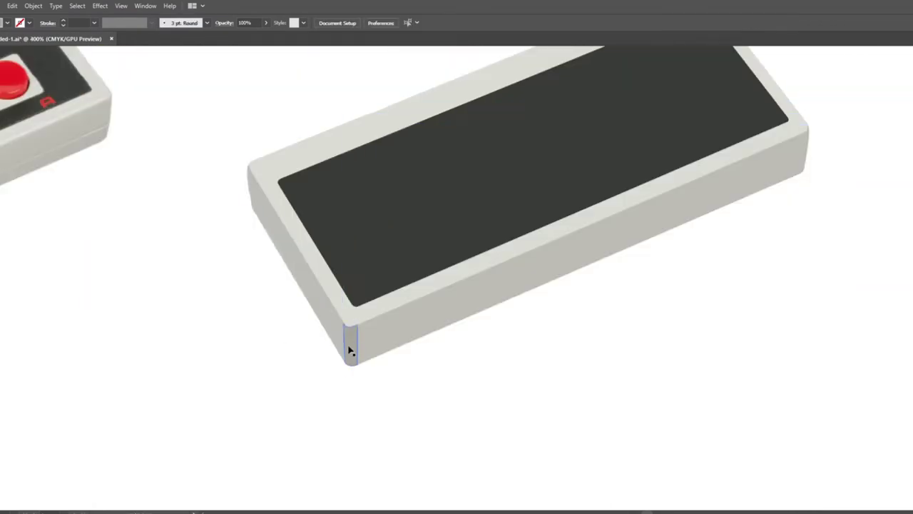
click(350, 349)
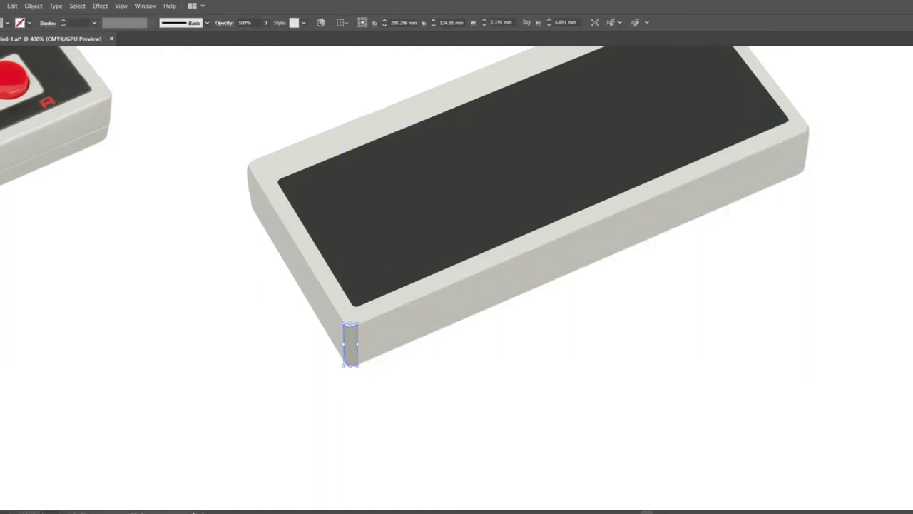
shift+click(785, 171)
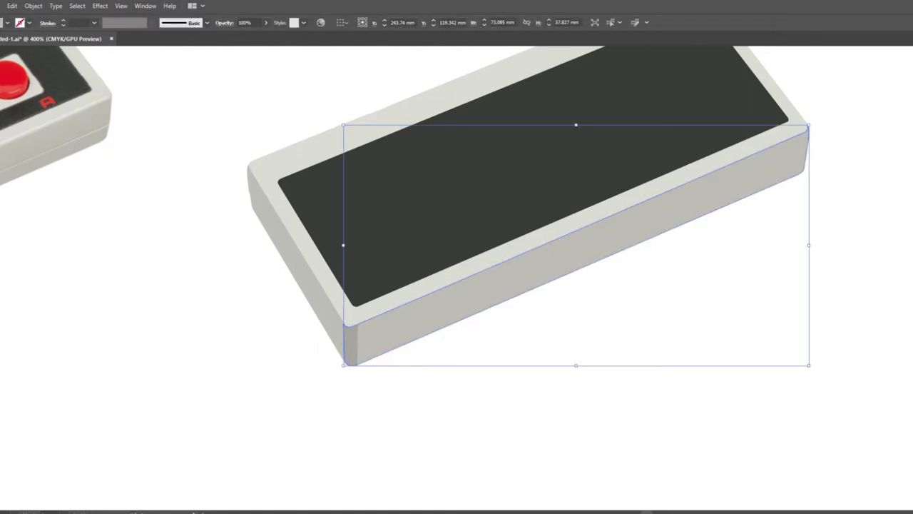
click(307, 292)
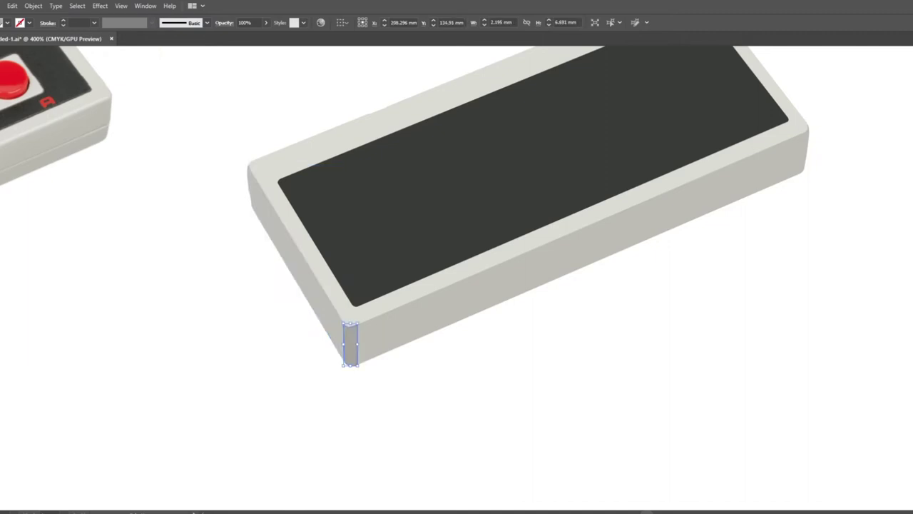
click(345, 346)
scroll(345, 346, down, 3)
Draw a gradient rectangle at the rounded lower-left corner and adjust the side strip's gradient.
scroll(444, 364, up, 3)
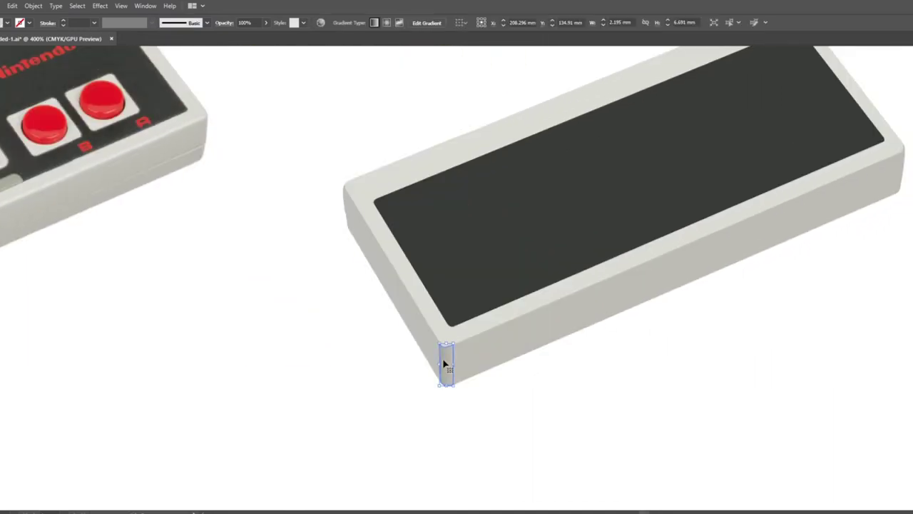
drag(494, 430, 429, 309)
scroll(396, 381, up, 3)
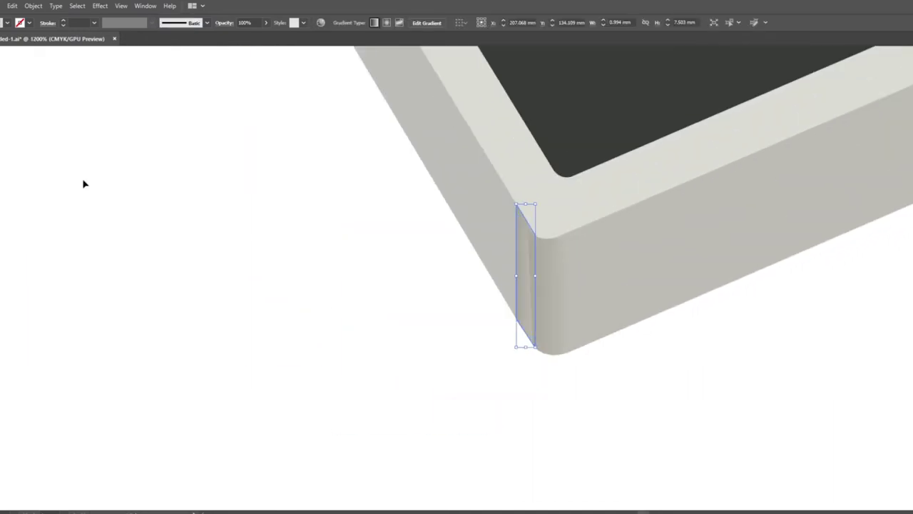
scroll(571, 341, down, 5)
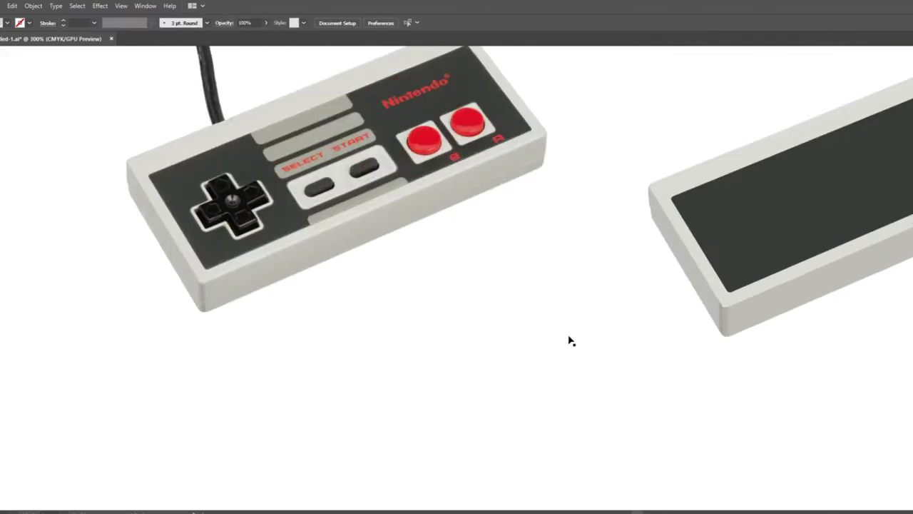
scroll(731, 324, up, 5)
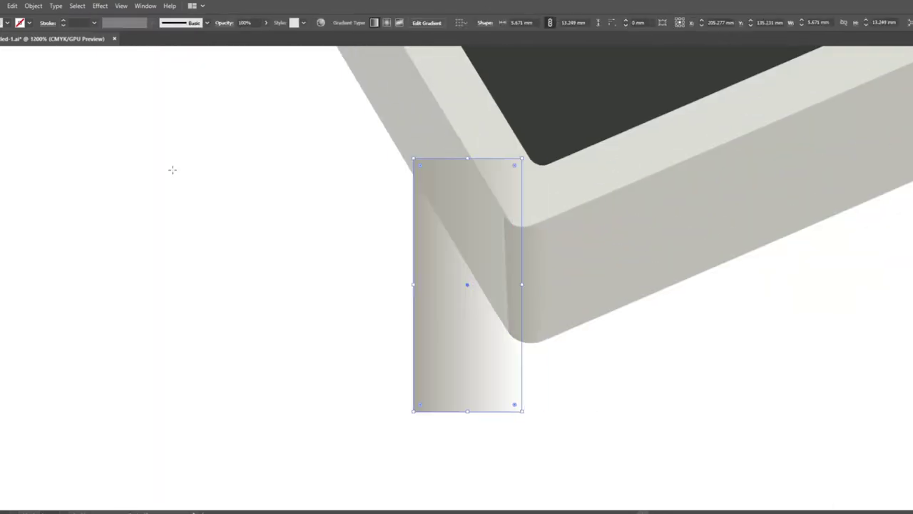
click(613, 352)
click(516, 265)
click(250, 218)
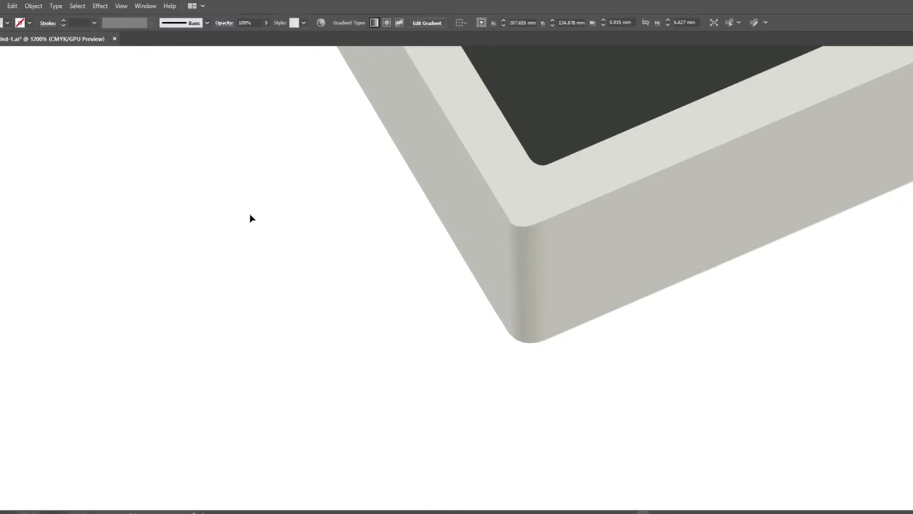
scroll(658, 266, down, 5)
key(g)
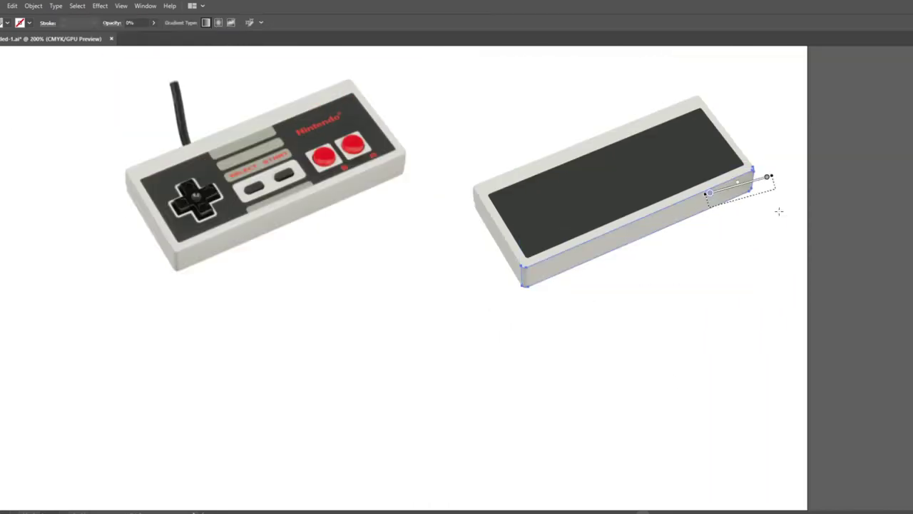
scroll(180, 263, up, 3)
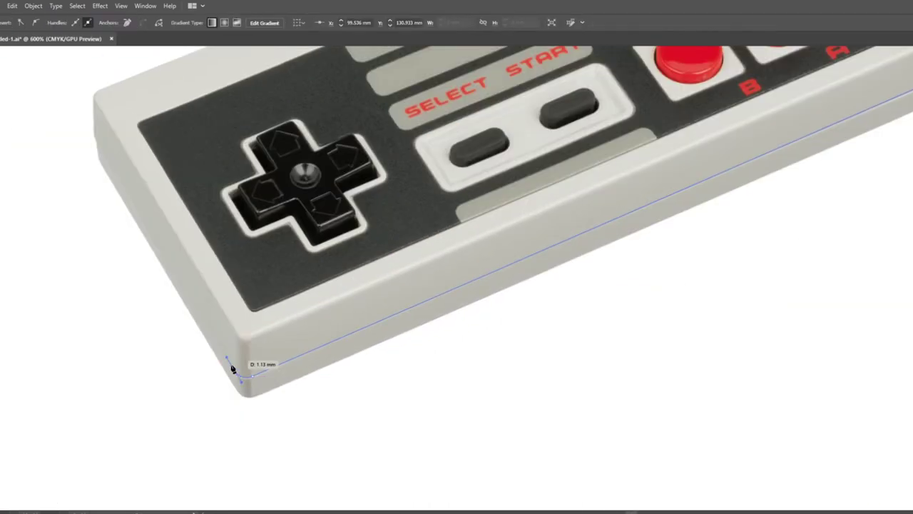
scroll(456, 257, down, 3)
Give the body's outline object a 0.5 pt stroke at 20% opacity.
click(781, 317)
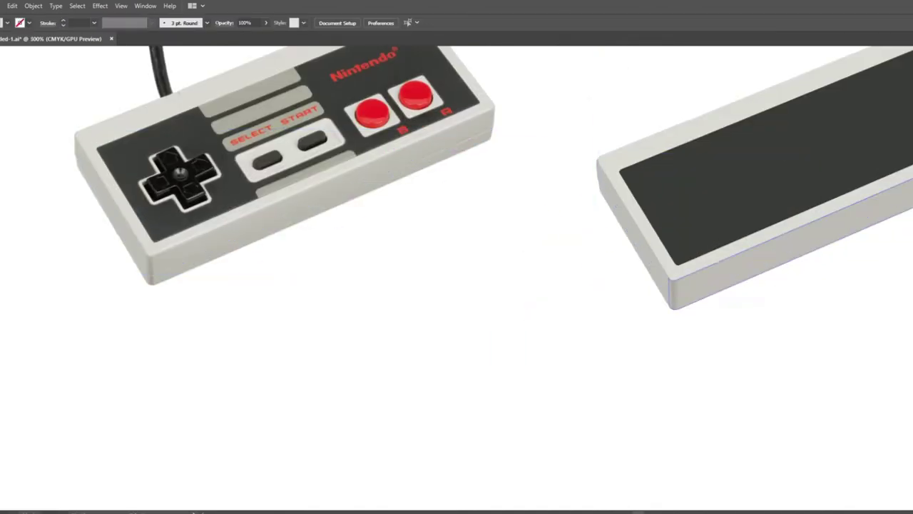
click(713, 271)
click(785, 178)
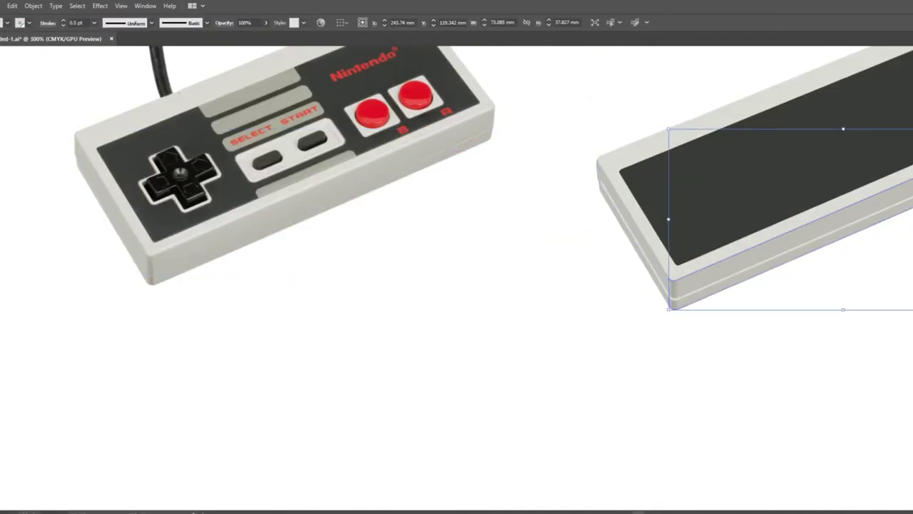
click(773, 326)
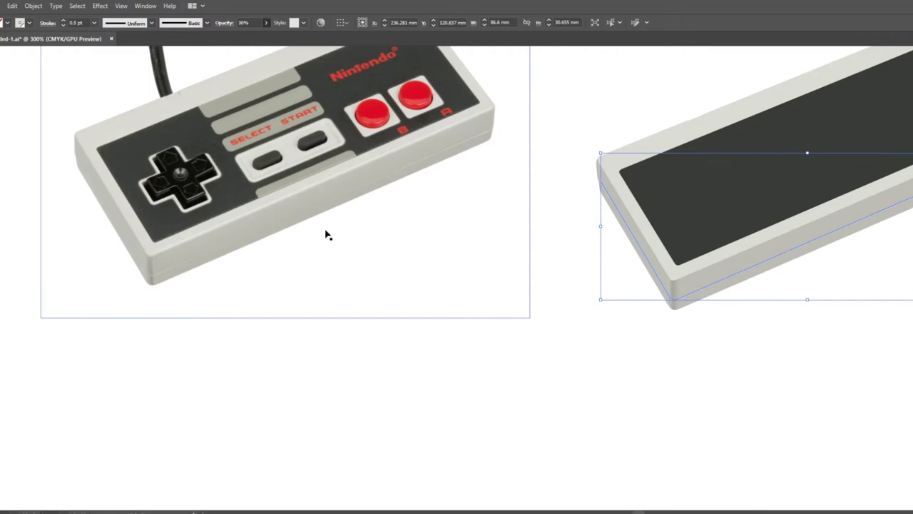
drag(498, 284, 491, 393)
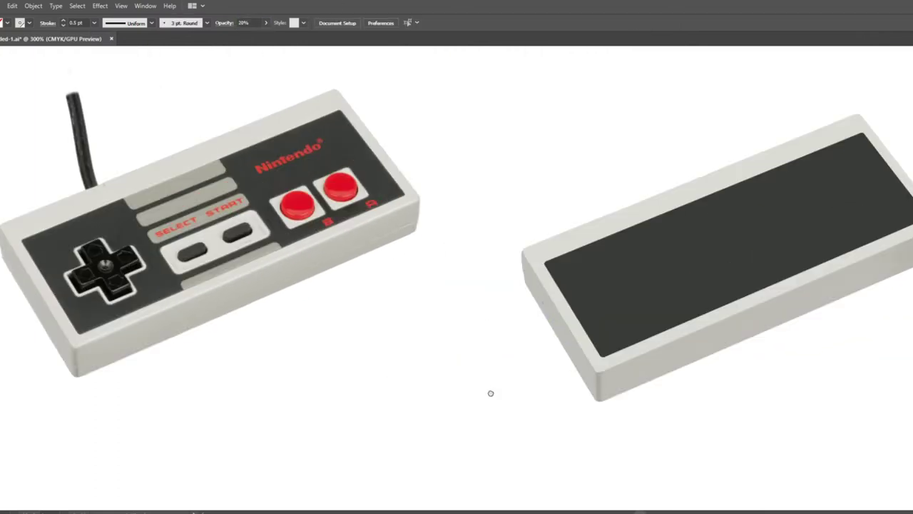
key(ctrl+z)
click(489, 135)
Run a subtle diagonal gradient across the right controller body.
click(642, 235)
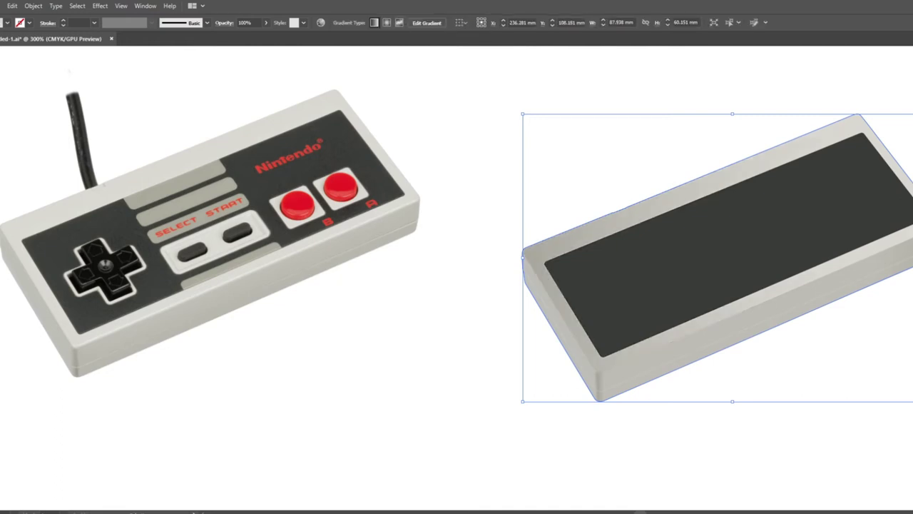
key(g)
drag(770, 255, 905, 90)
click(592, 445)
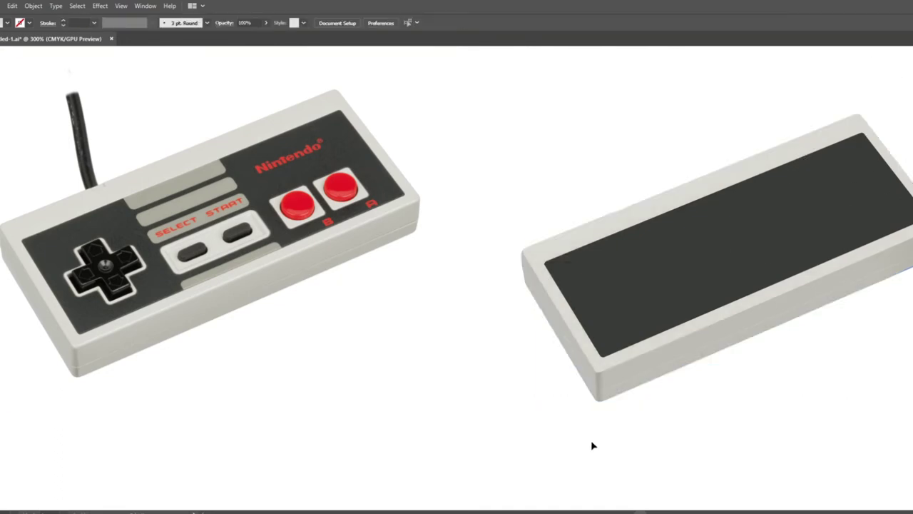
scroll(77, 207, up, 6)
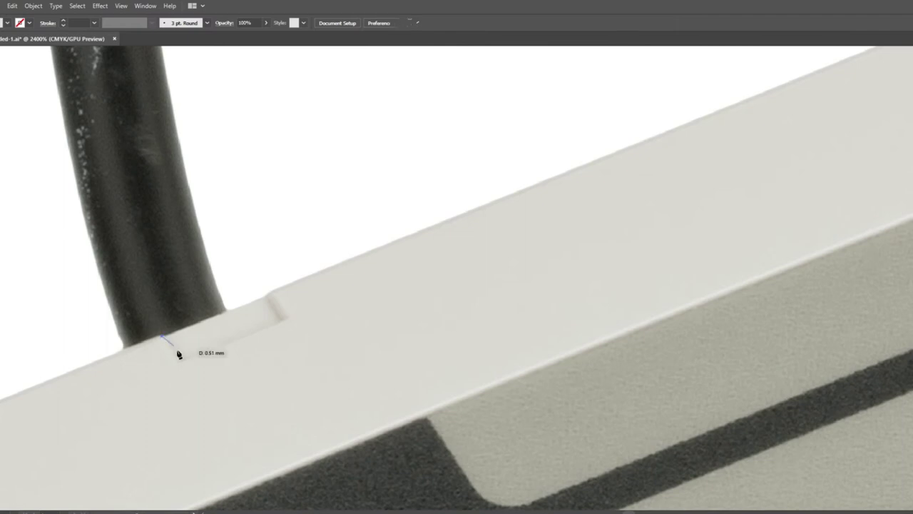
Trace the cable-entry notch from the photo and set its fill to None.
drag(169, 342, 177, 357)
click(268, 299)
key(v)
click(288, 319)
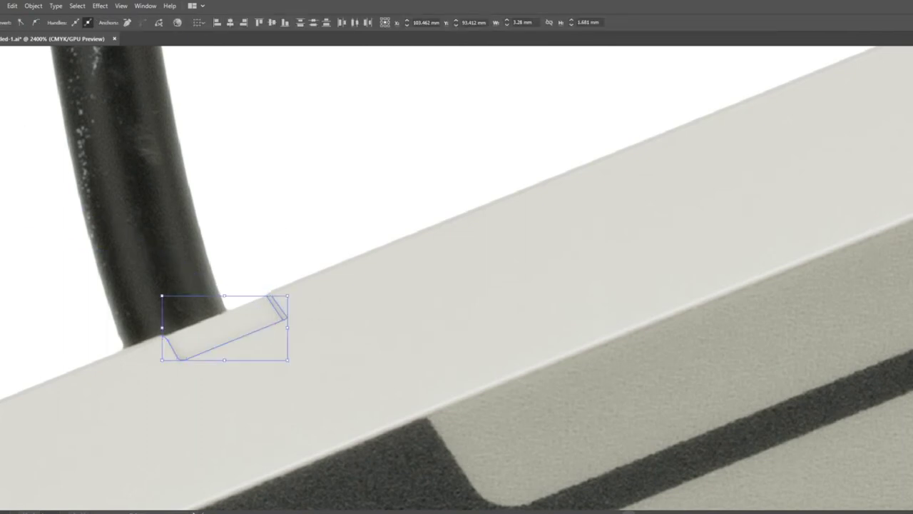
key(ctrl+shift+bracketleft)
Move the notch outline onto the vector controller's top edge.
click(453, 320)
scroll(174, 117, down, 5)
drag(119, 127, 795, 169)
scroll(856, 116, up, 4)
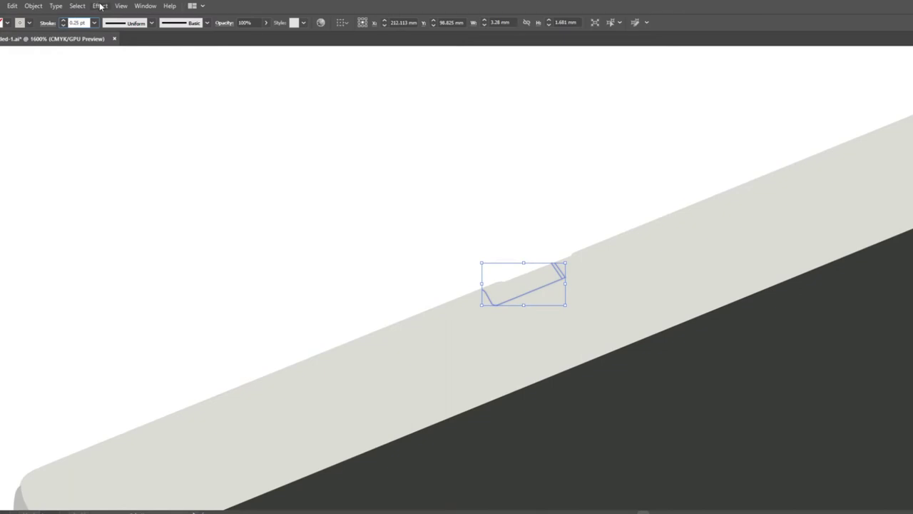
Trace the top grey stripe above the buttons with a rounded corner.
key(ctrl+shift+a)
scroll(790, 230, down, 3)
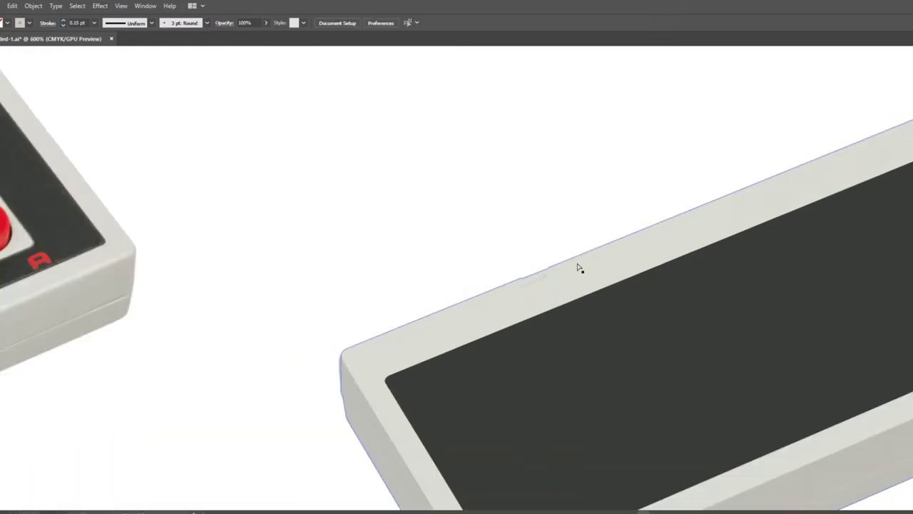
scroll(579, 264, down, 2)
scroll(129, 208, up, 5)
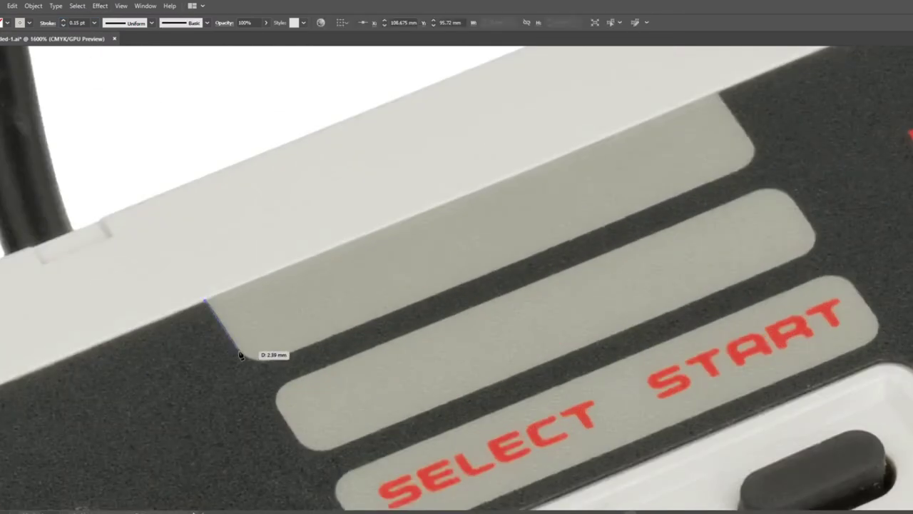
drag(242, 357, 294, 351)
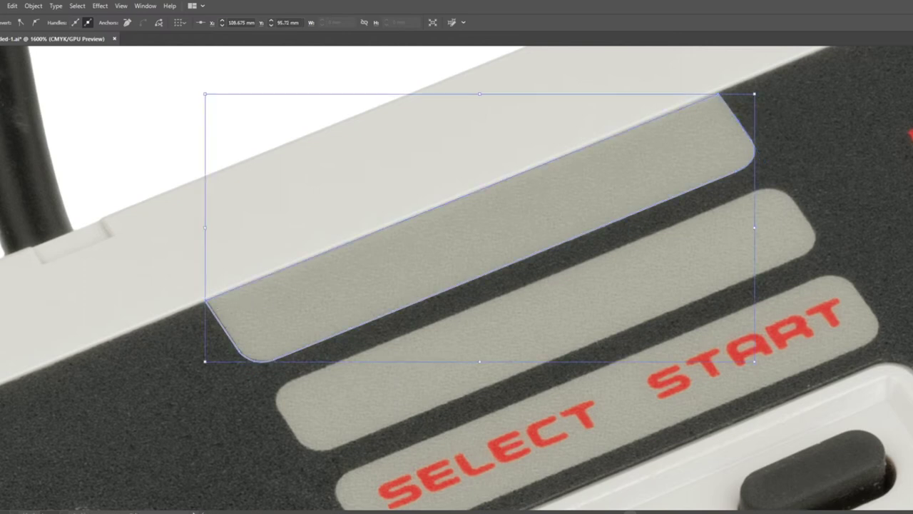
drag(277, 406, 291, 386)
drag(785, 192, 788, 197)
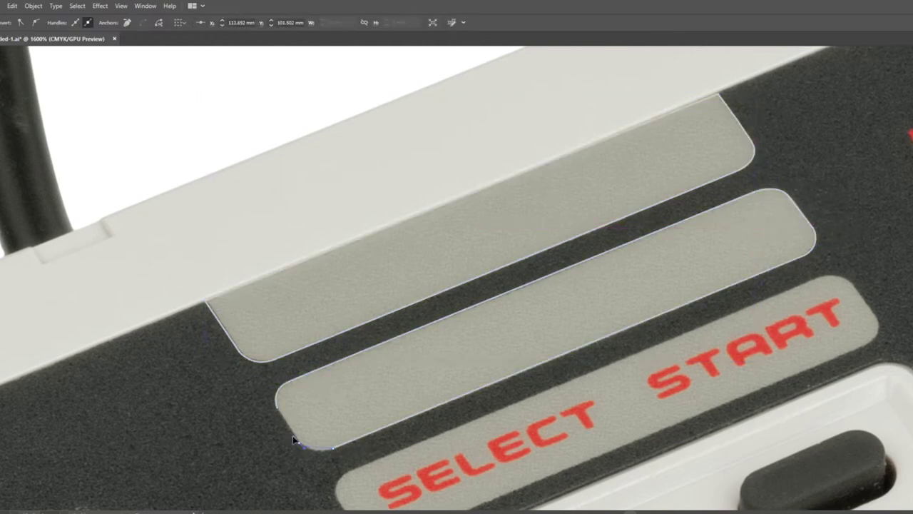
Trace the second stripe and SELECT/START strip, then move all three onto the controller.
scroll(335, 336, down, 4)
click(336, 335)
click(813, 142)
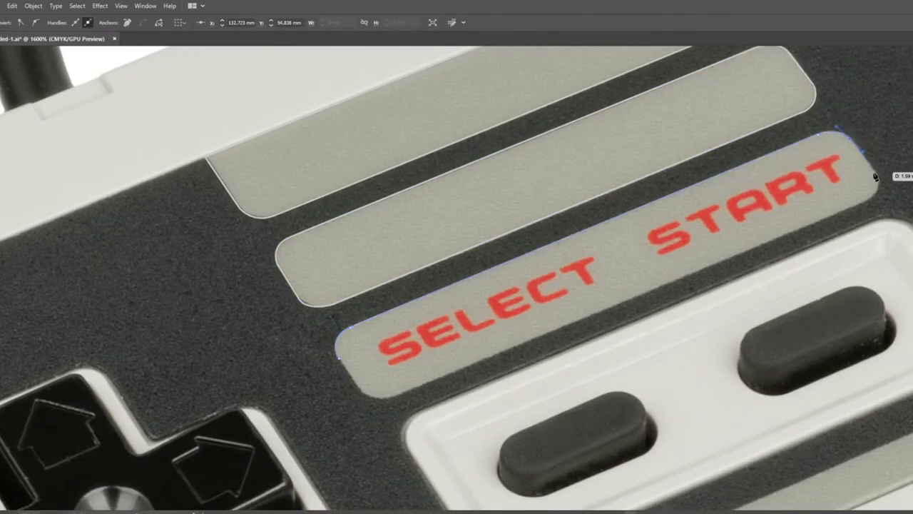
click(346, 374)
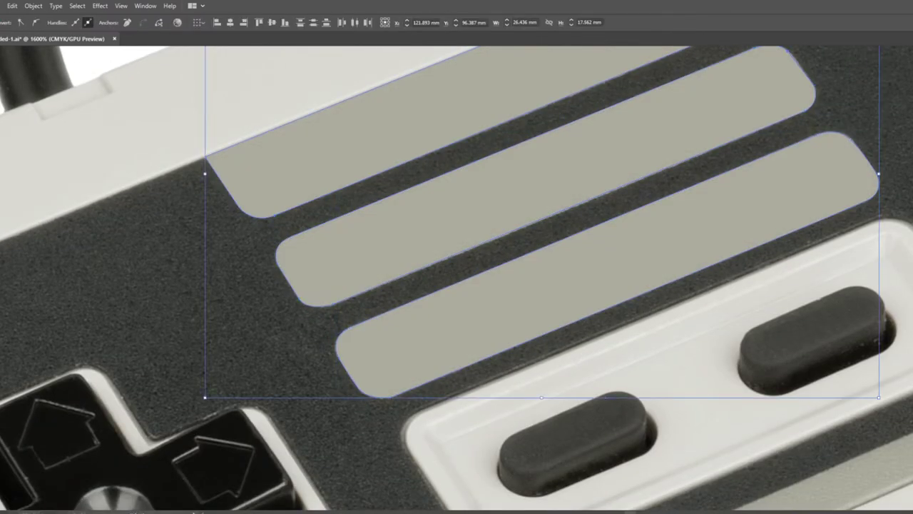
scroll(357, 381, down, 6)
drag(256, 257, 642, 293)
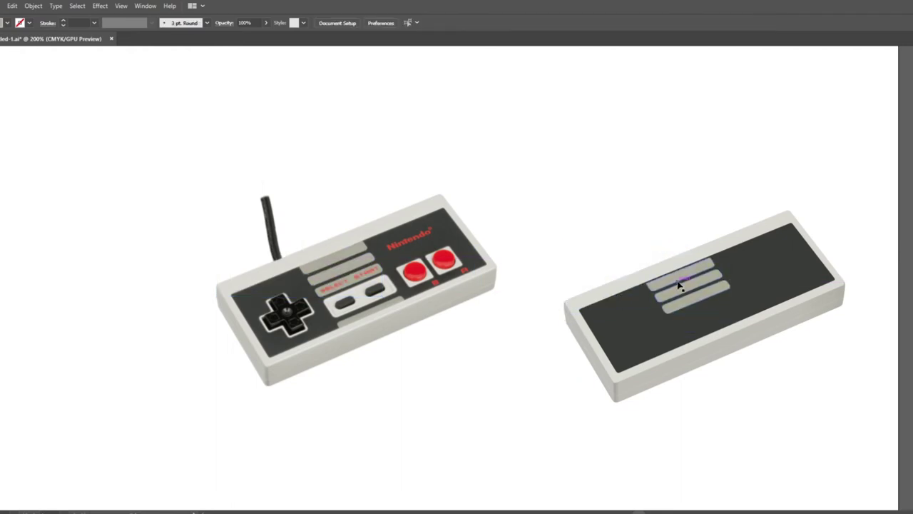
scroll(535, 381, up, 8)
scroll(758, 322, down, 8)
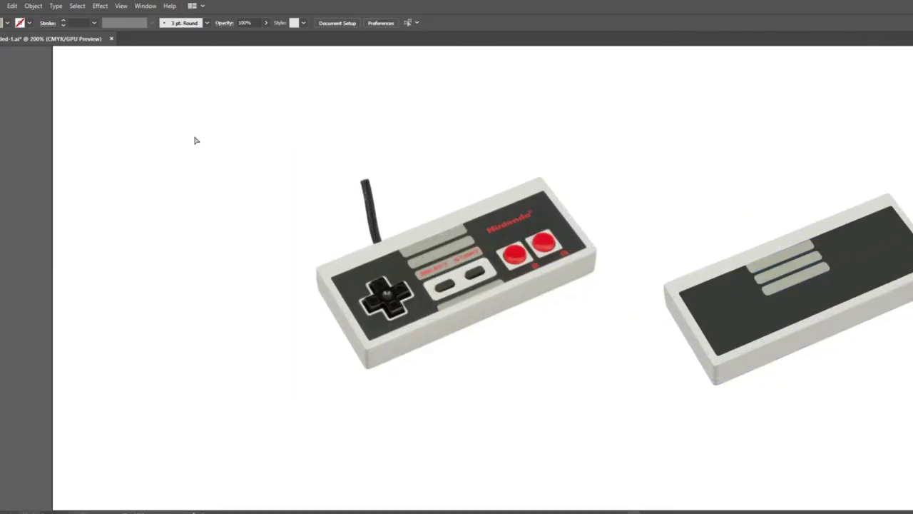
Nudge the stripes into place and trace the grey strip below the buttons.
scroll(470, 300, up, 8)
drag(605, 300, 606, 257)
key(p)
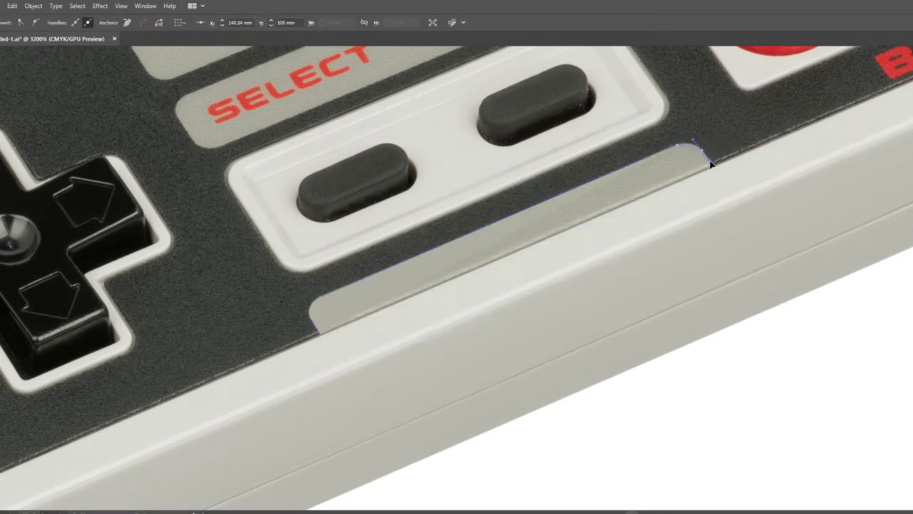
scroll(550, 285, up, 3)
click(243, 269)
click(609, 121)
click(690, 206)
click(335, 368)
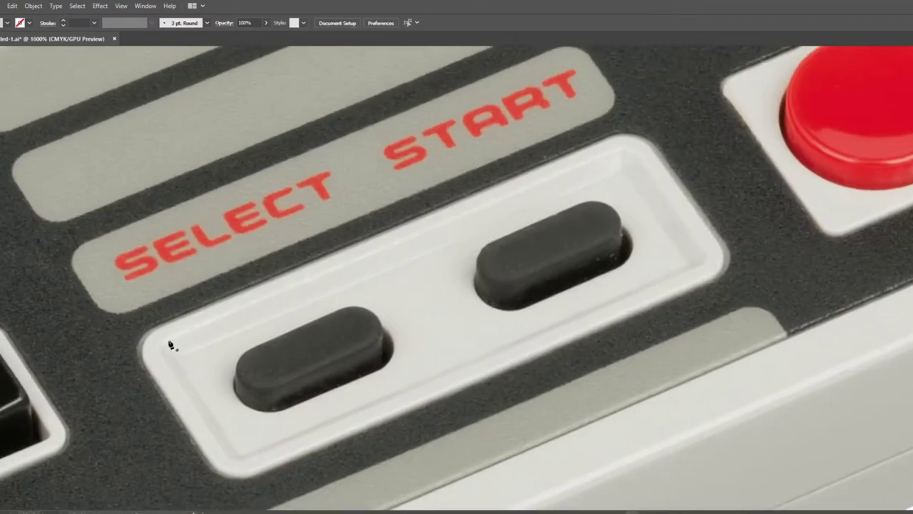
Trace the button panel's inner bevel line at 44% opacity and nudge it upward.
click(169, 340)
click(620, 152)
click(704, 253)
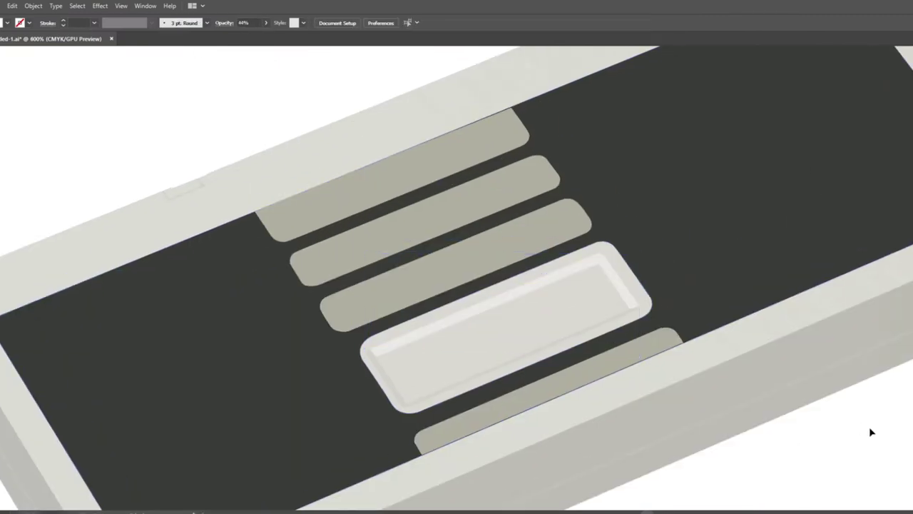
drag(607, 269, 607, 267)
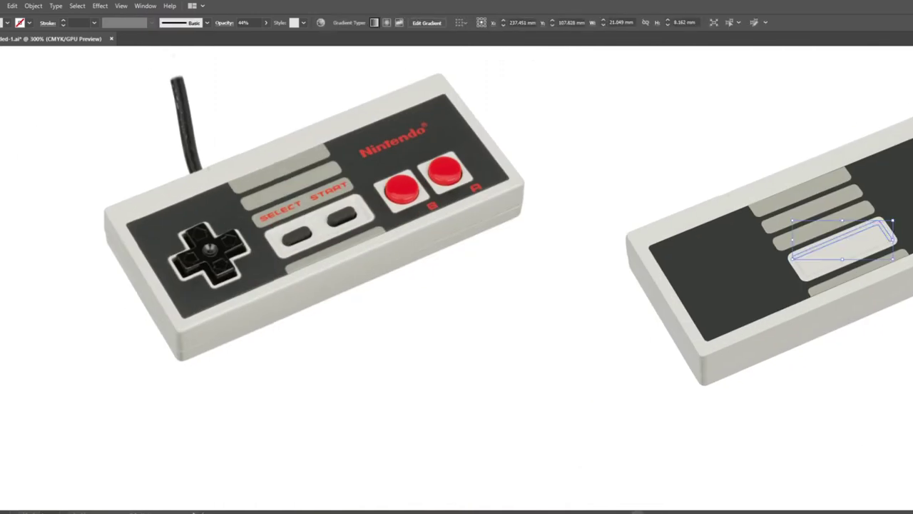
Trace the dark SELECT button's rounded top face and lower side.
key(g)
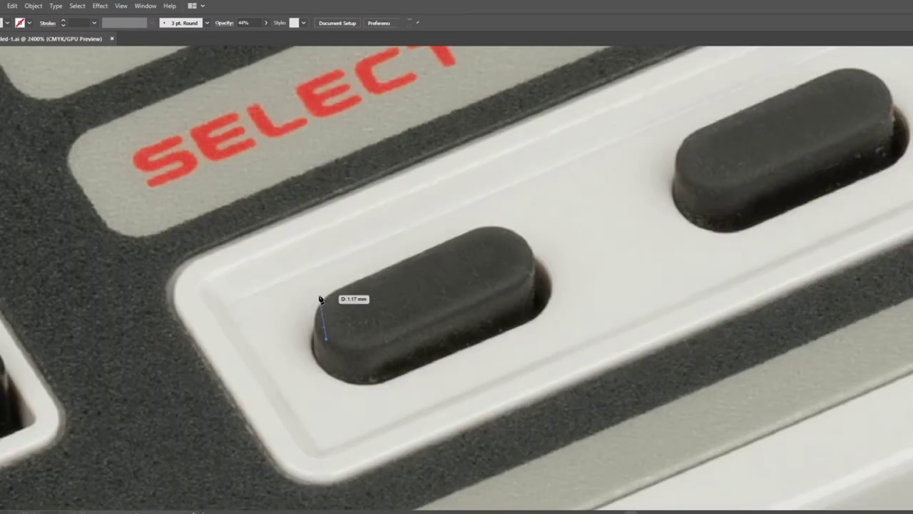
click(332, 293)
drag(475, 229, 516, 289)
click(515, 289)
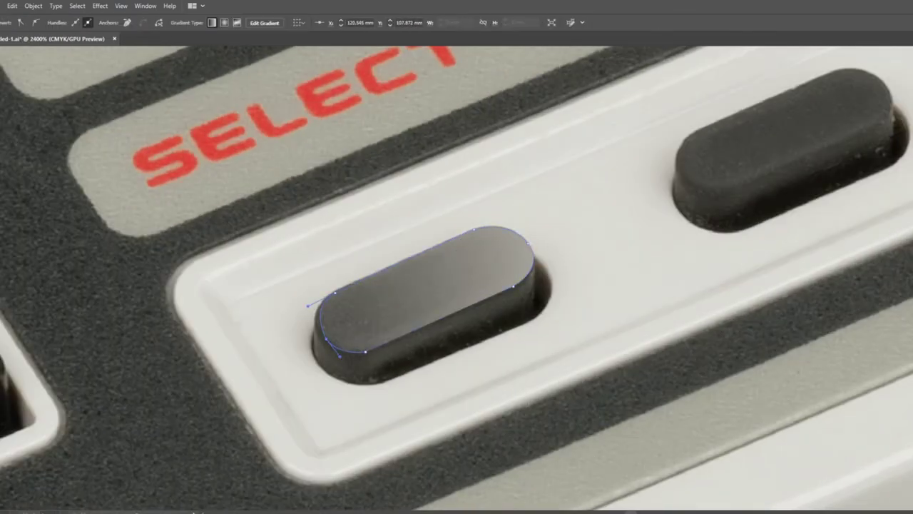
drag(342, 369, 376, 389)
drag(533, 318, 535, 265)
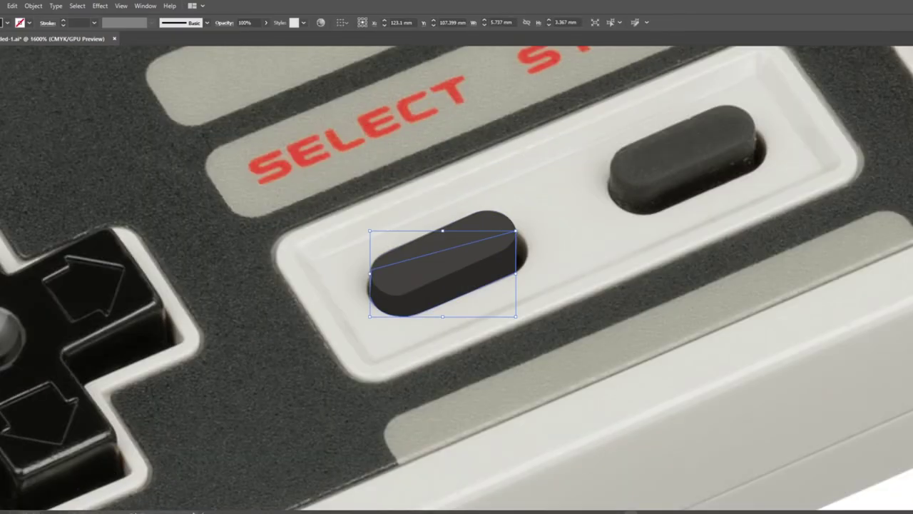
drag(447, 260, 449, 241)
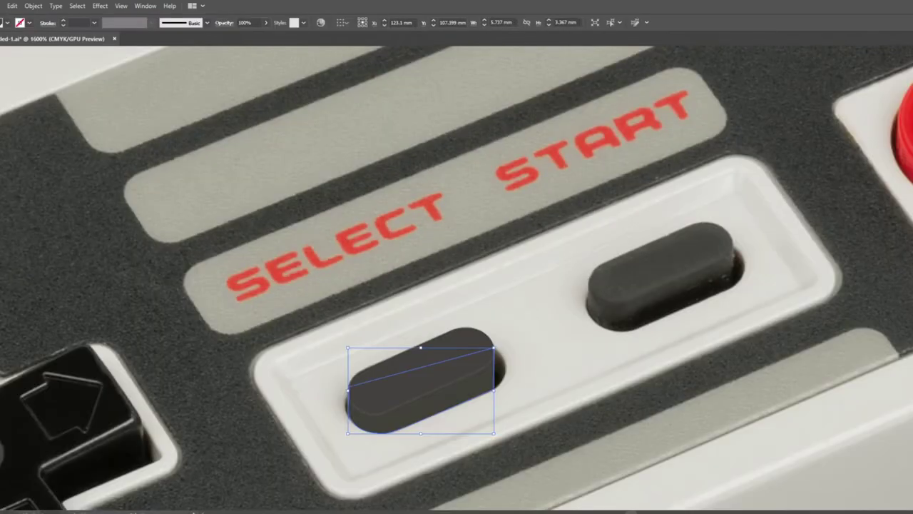
Shade the button with a gradient along its lower edge and position it in the panel.
key(period)
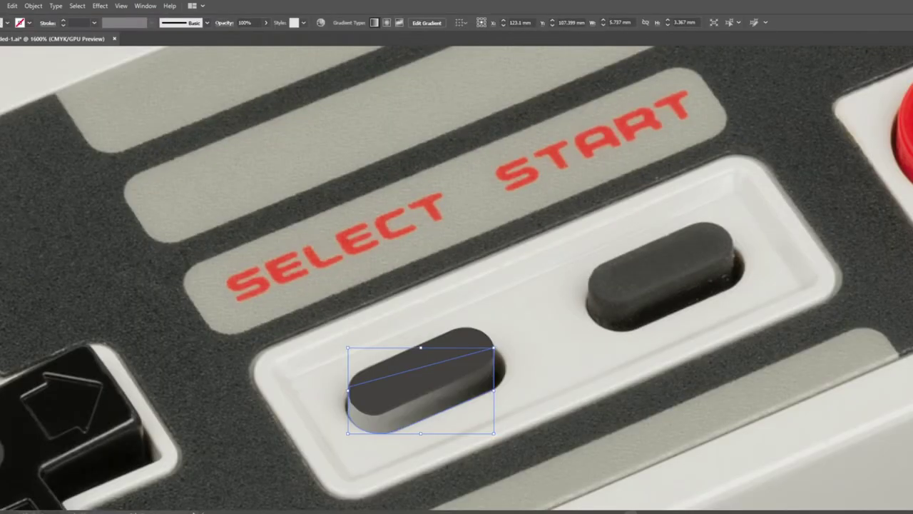
key(ctrl+z)
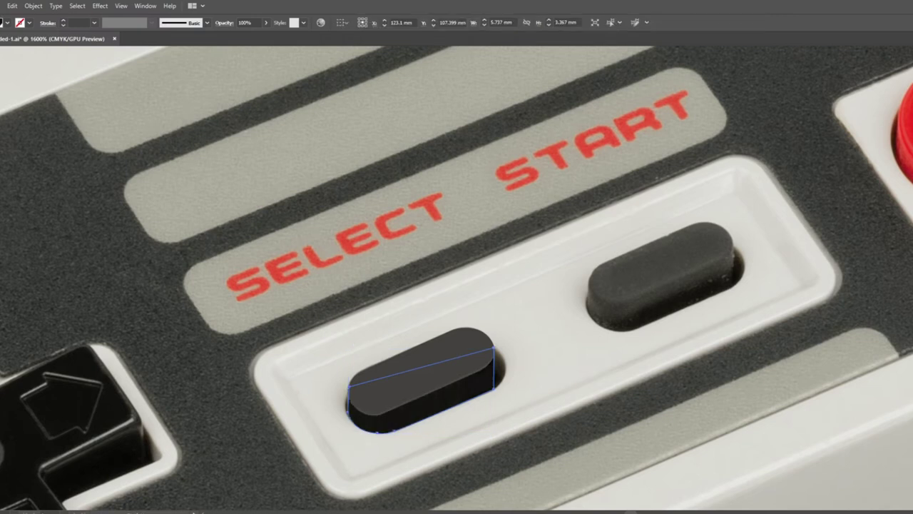
key(g)
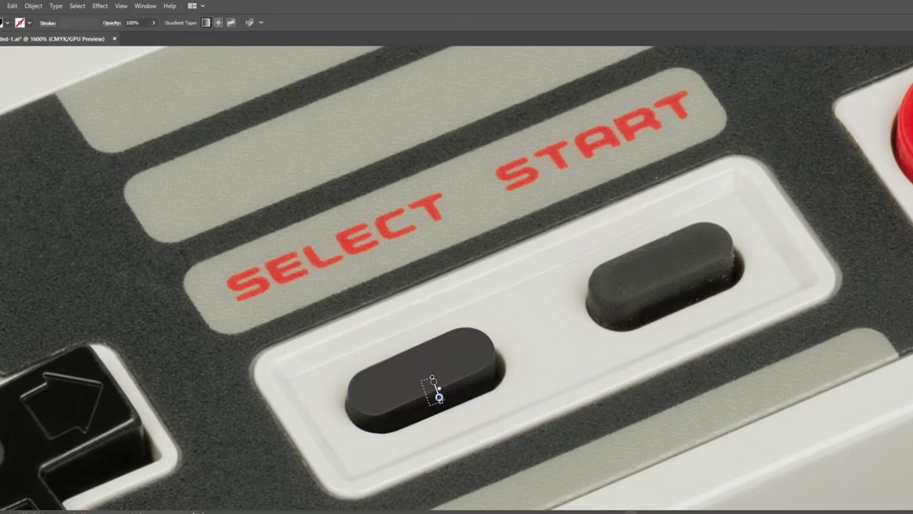
scroll(443, 405, up, 2)
drag(169, 320, 282, 348)
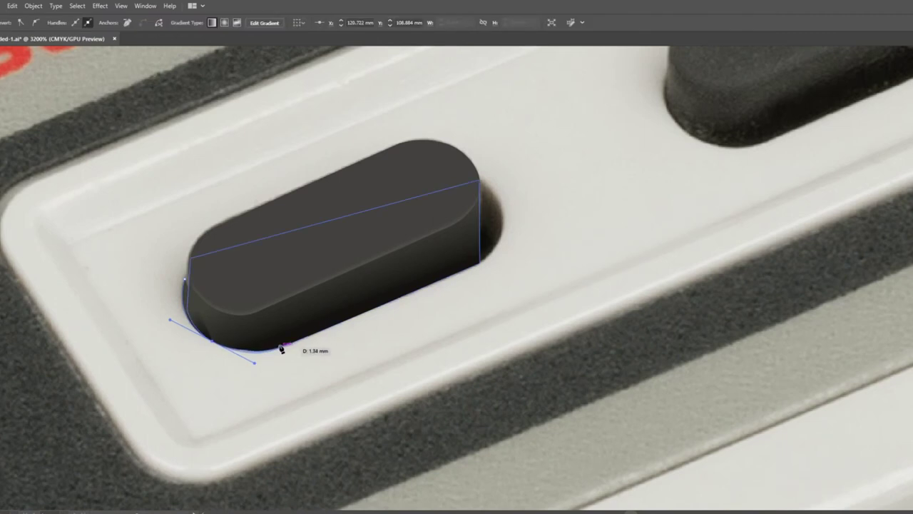
key(v)
mouse_move(528, 227)
mouse_down()
mouse_move(437, 291)
mouse_move(410, 284)
mouse_up()
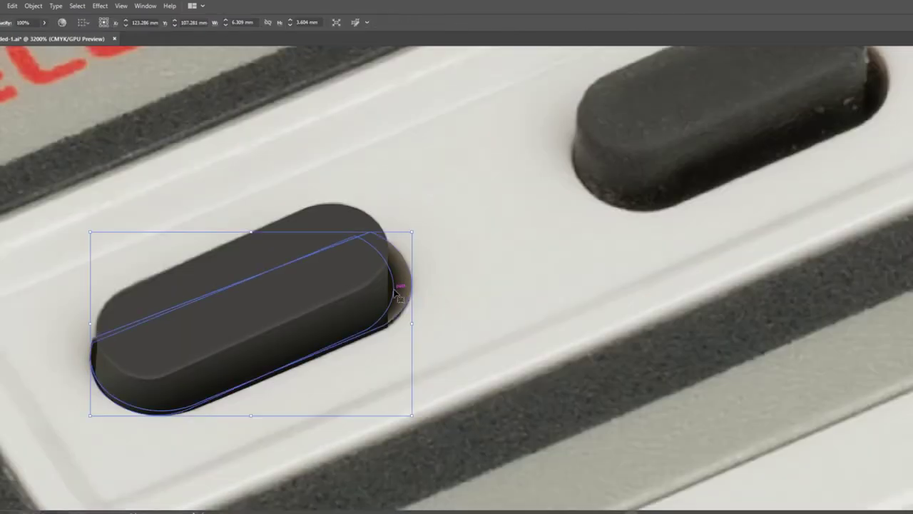
drag(397, 268, 401, 307)
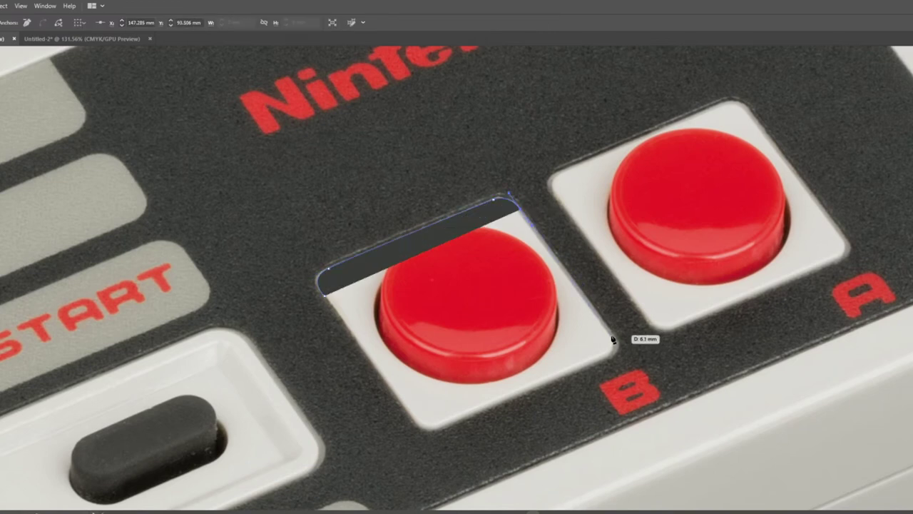
Trace the B button's square frame, rim curve and lower-half outline.
drag(615, 349, 582, 371)
drag(431, 428, 391, 399)
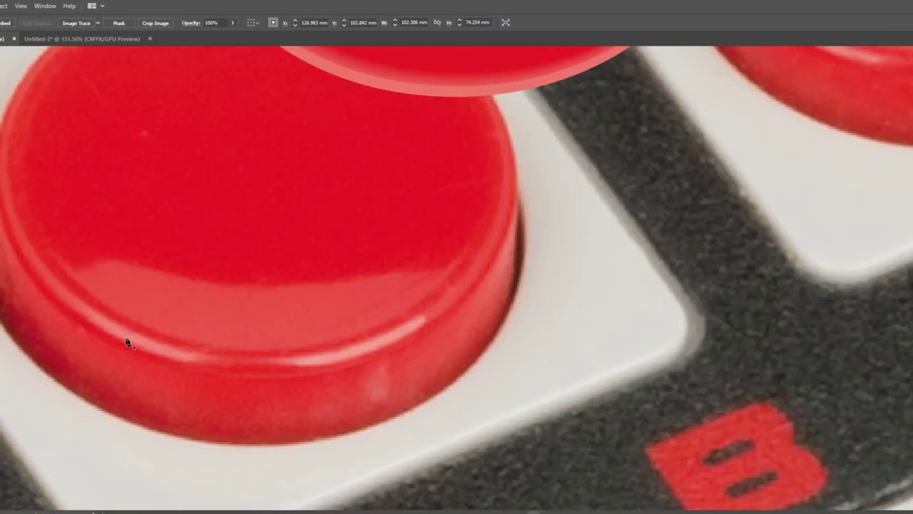
click(252, 351)
click(458, 260)
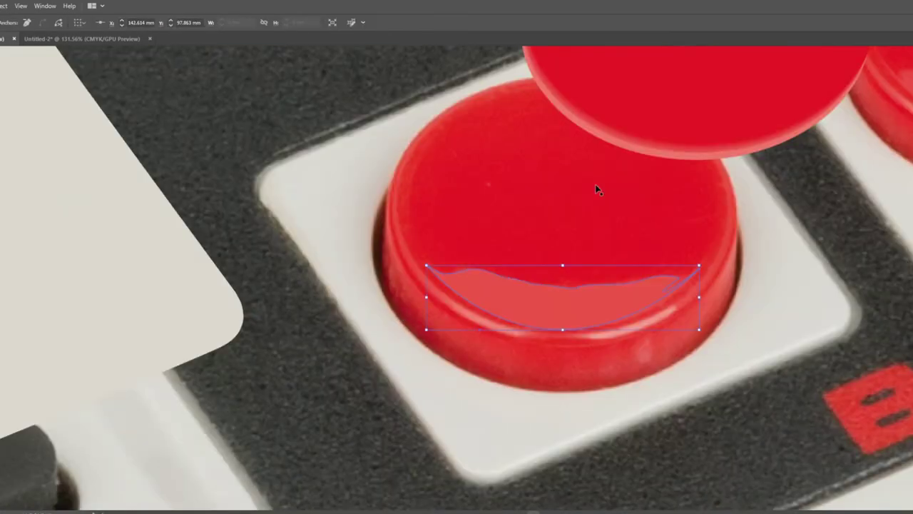
click(104, 267)
click(98, 357)
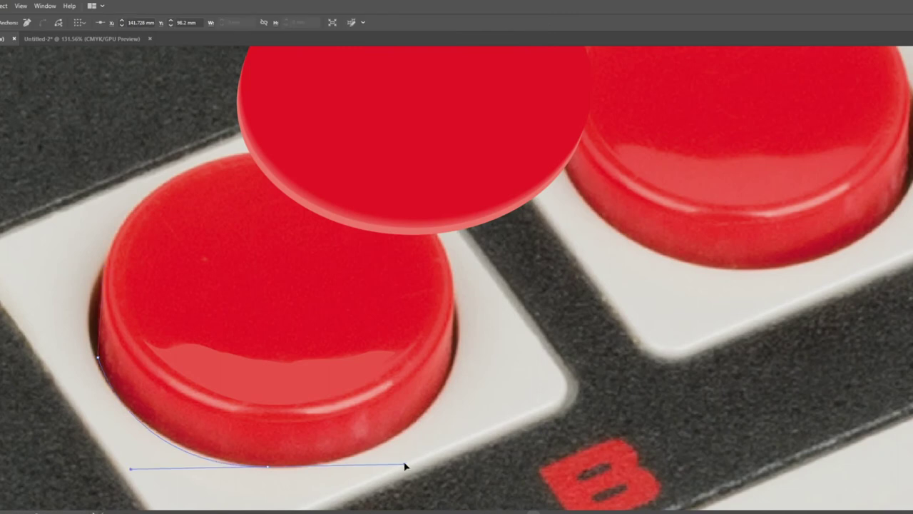
drag(267, 465, 401, 468)
drag(449, 353, 457, 305)
Shade the red lower half with a gradient and add the top ellipse and lower rectangle.
click(104, 267)
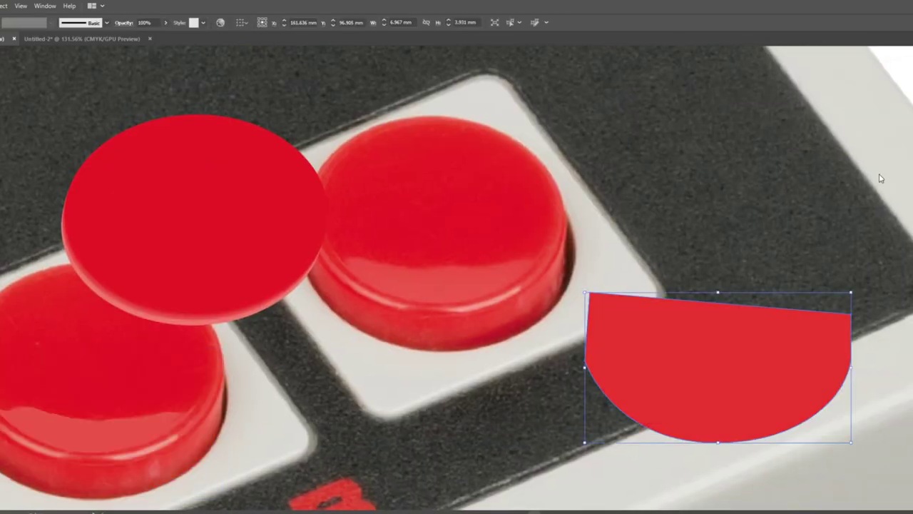
key(period)
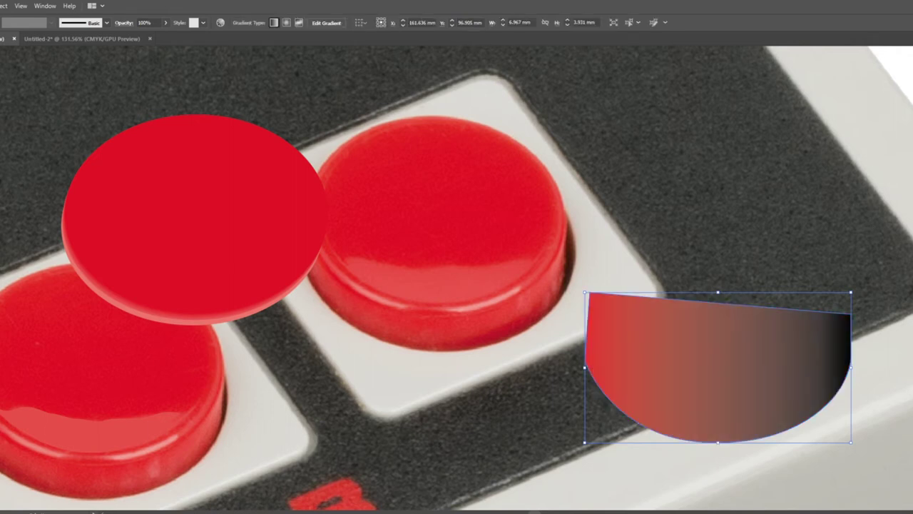
drag(742, 357, 742, 461)
drag(674, 337, 722, 344)
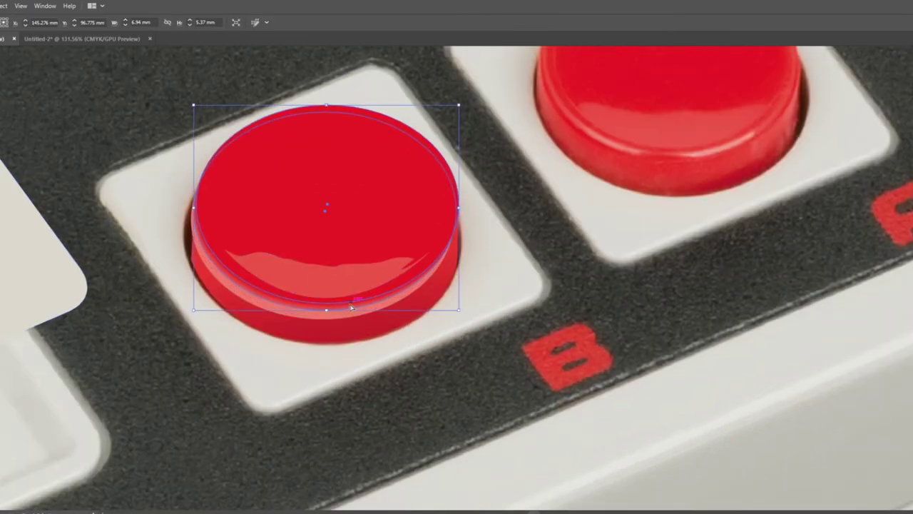
drag(326, 207, 437, 287)
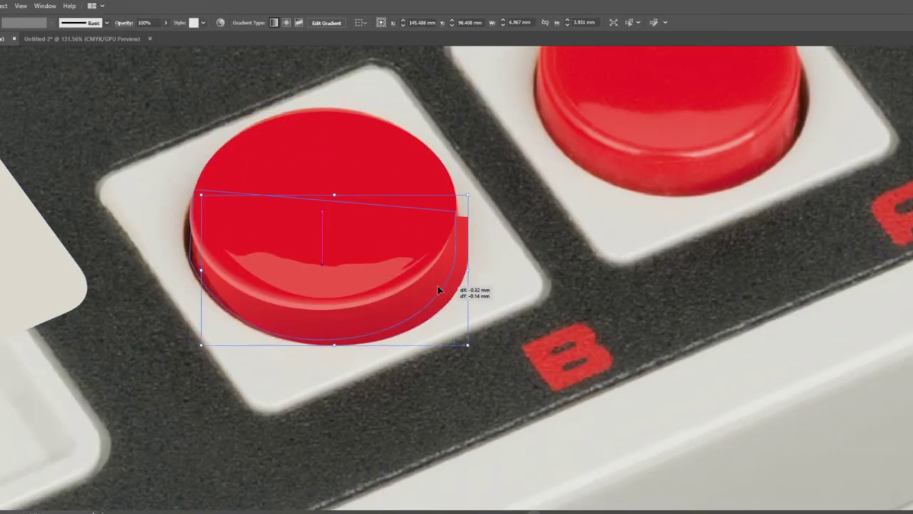
drag(326, 219, 327, 343)
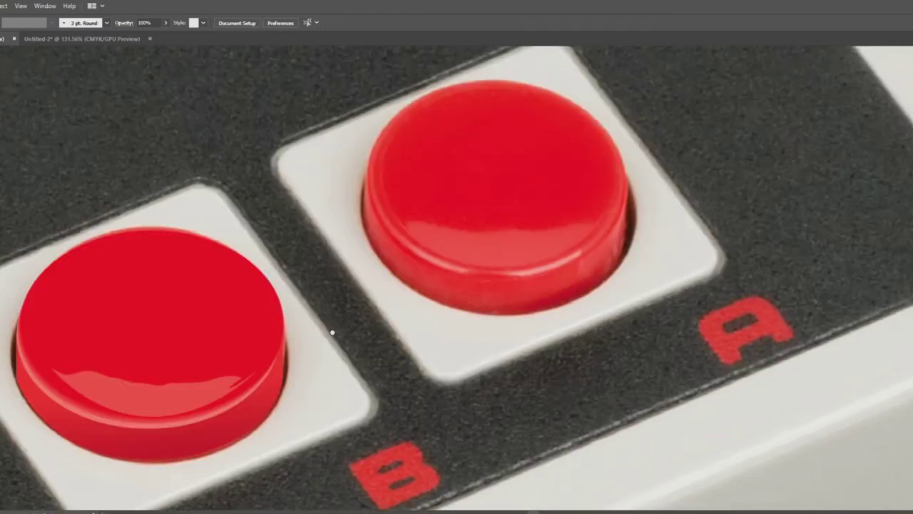
mouse_move(85, 371)
mouse_down()
mouse_move(173, 438)
mouse_move(276, 473)
mouse_up()
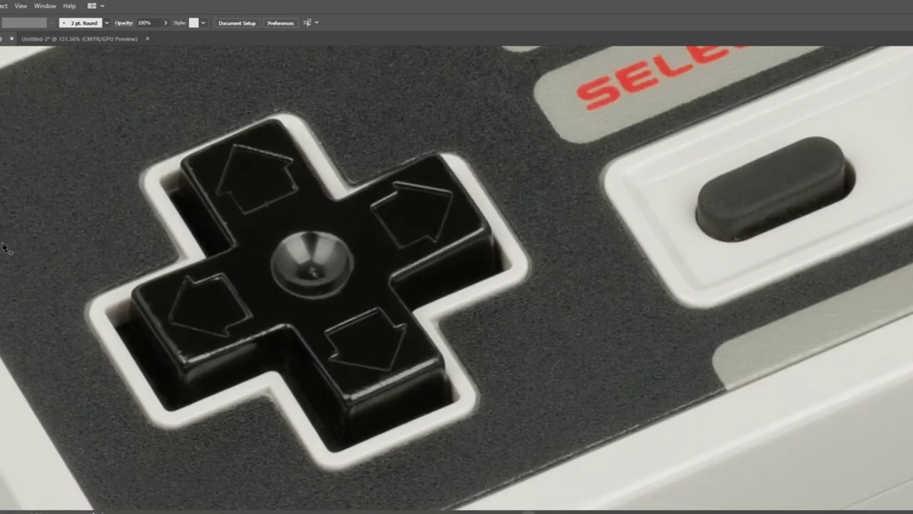
Pen-trace the D-pad's outer cross shape and swap its red fill to a stroke.
click(151, 409)
click(98, 316)
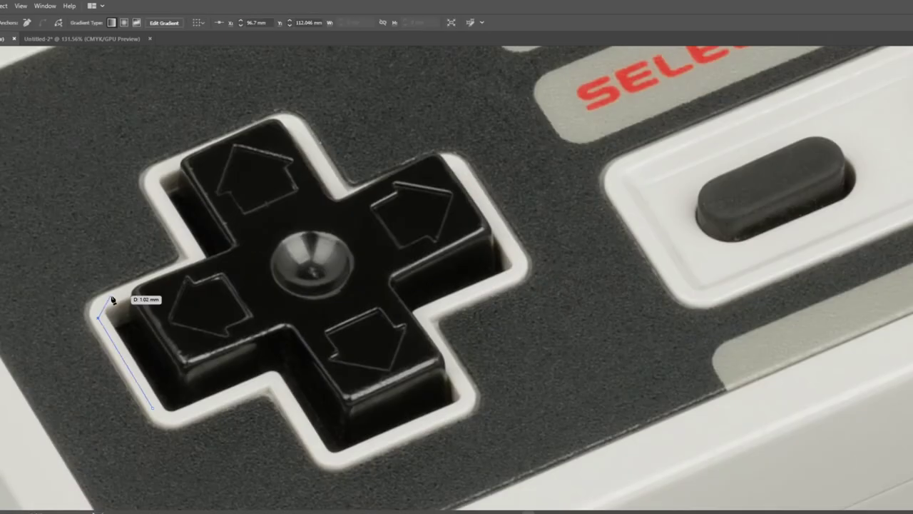
click(200, 262)
click(152, 171)
drag(289, 123, 309, 147)
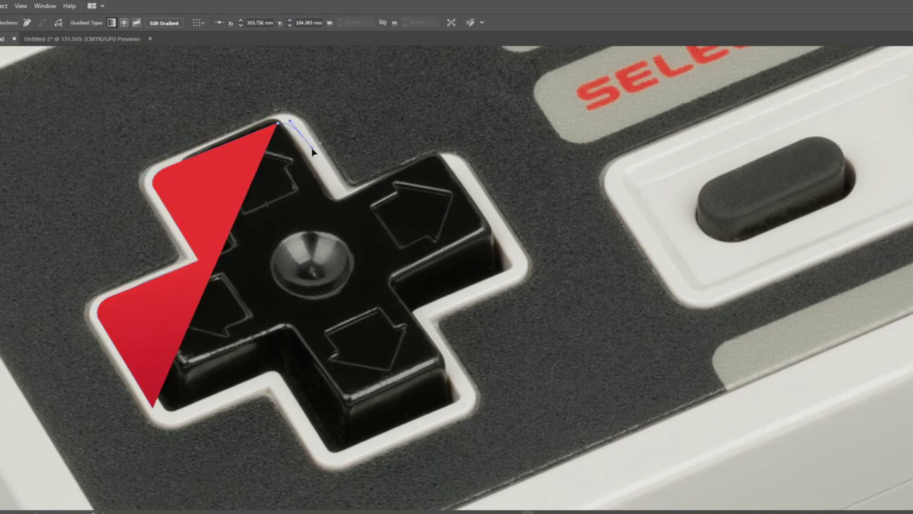
click(347, 203)
click(443, 165)
click(515, 261)
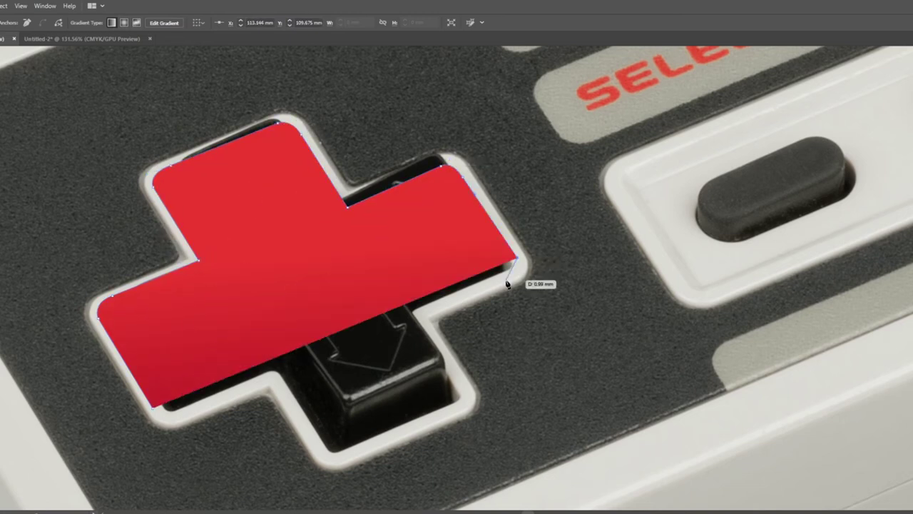
drag(488, 291, 421, 316)
key(shift+x)
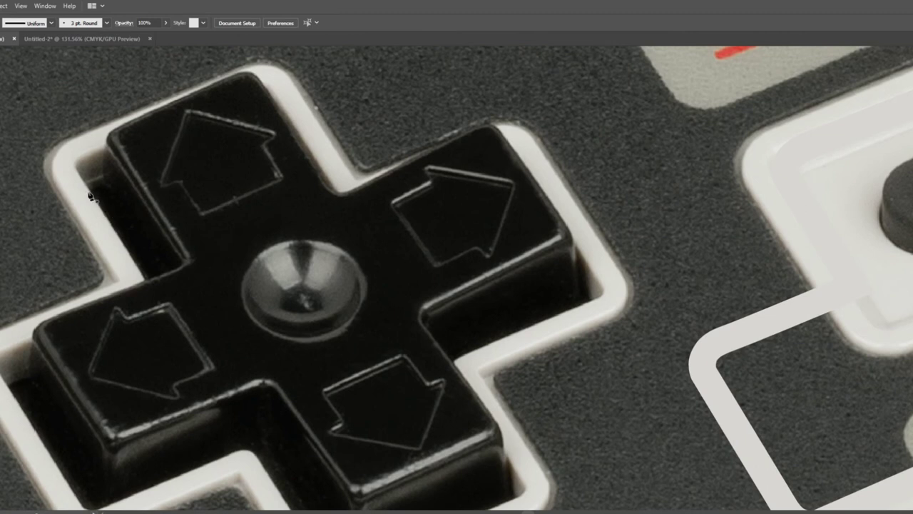
Trace the D-pad's light border along the upper-left, top and right arms.
click(87, 189)
click(107, 141)
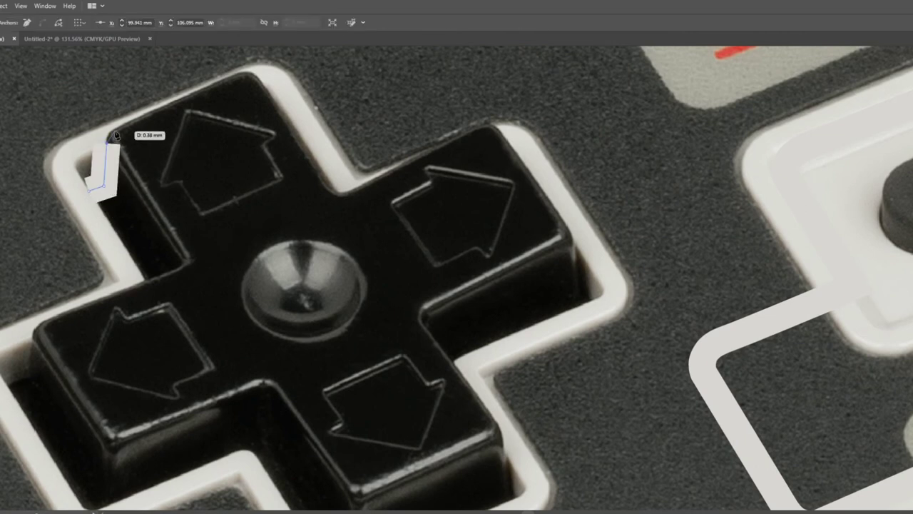
click(115, 130)
click(239, 73)
click(264, 87)
click(332, 187)
click(476, 130)
click(503, 135)
click(515, 154)
click(567, 229)
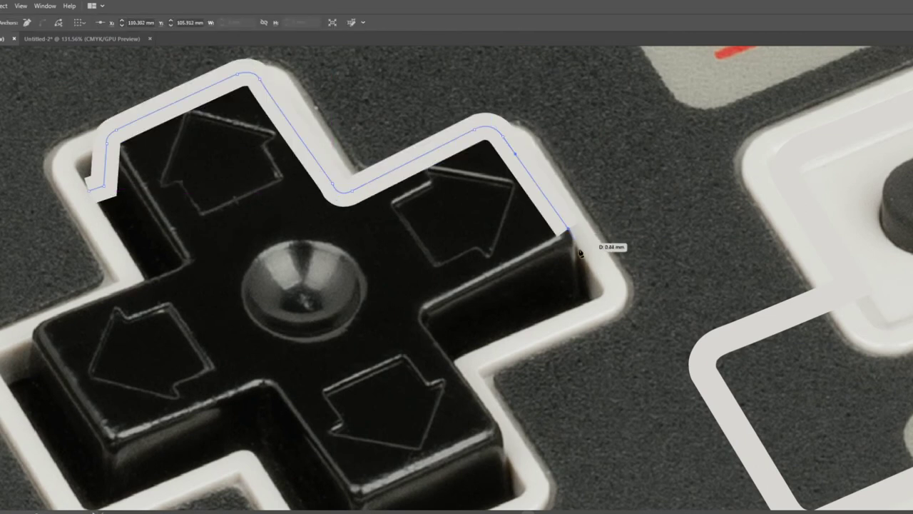
Continue the border trace around the bottom and left arms and close it.
scroll(503, 369, down, 2)
click(500, 361)
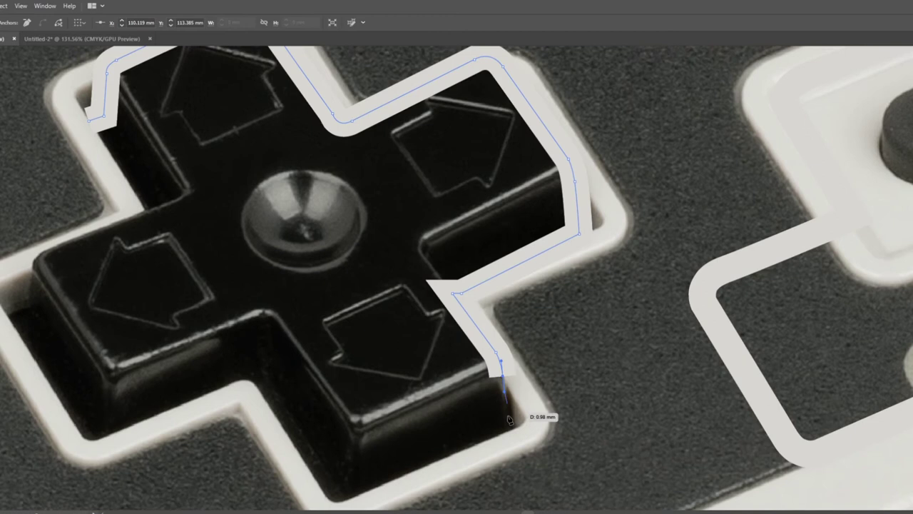
click(349, 498)
click(270, 366)
click(101, 438)
click(32, 334)
click(32, 252)
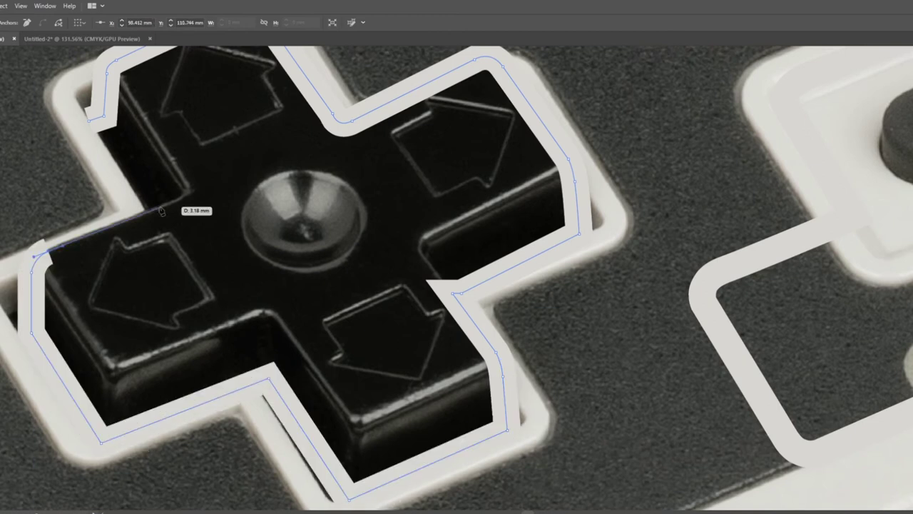
click(150, 211)
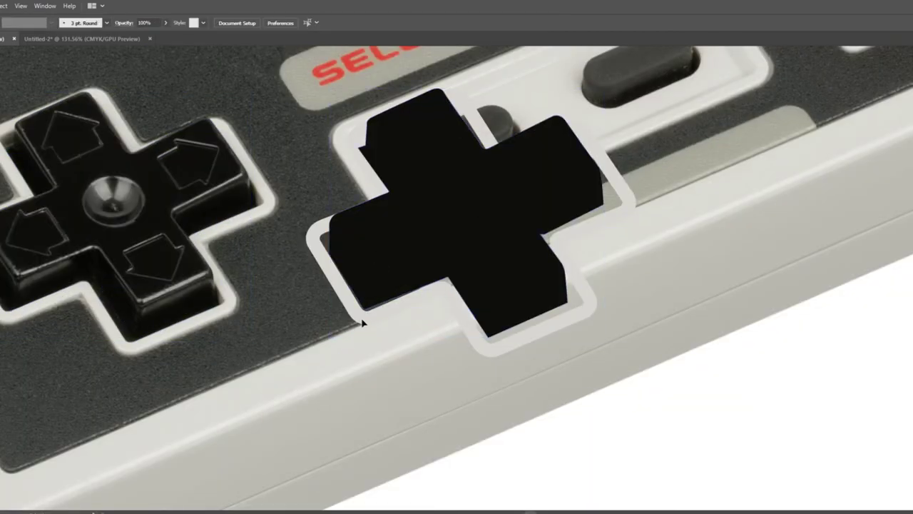
Select the black cross and nudge one of its anchor corners into place.
click(667, 257)
click(452, 184)
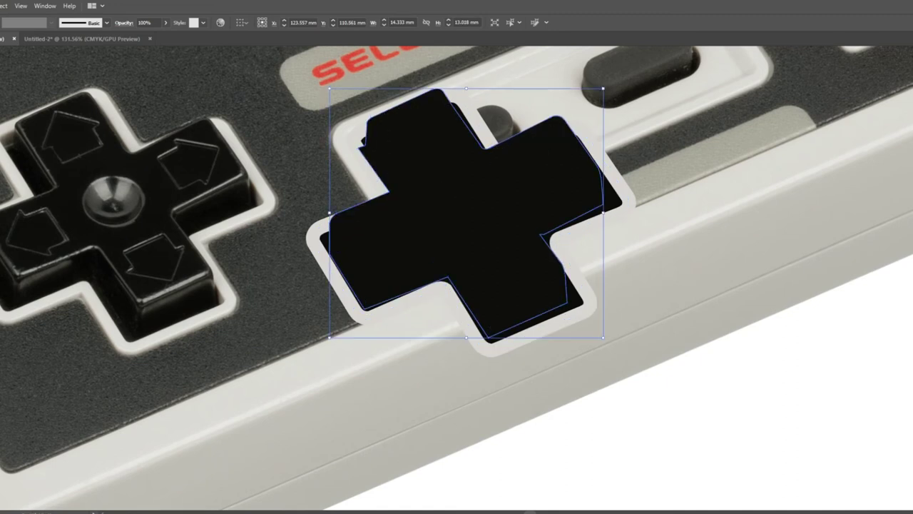
key(a)
drag(397, 196, 399, 195)
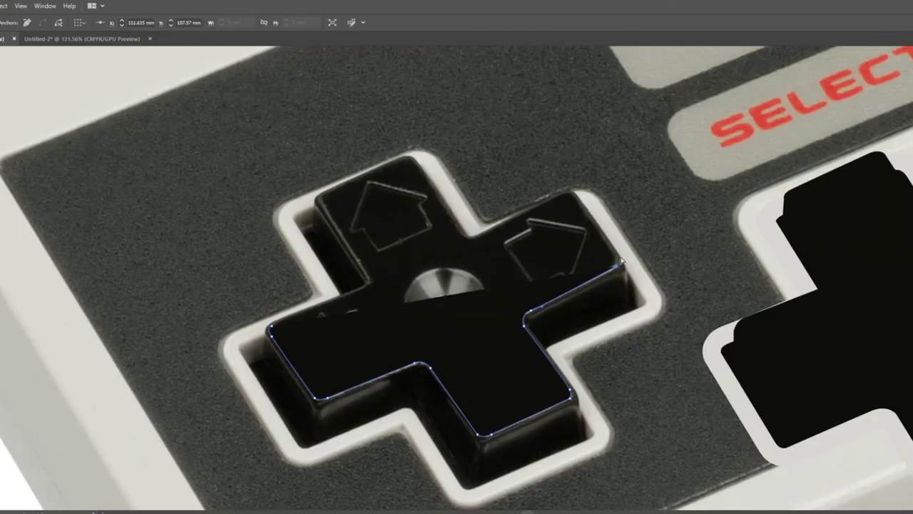
Pen-trace the D-pad's raised top face as a closed cross-shaped outline.
drag(622, 262, 561, 199)
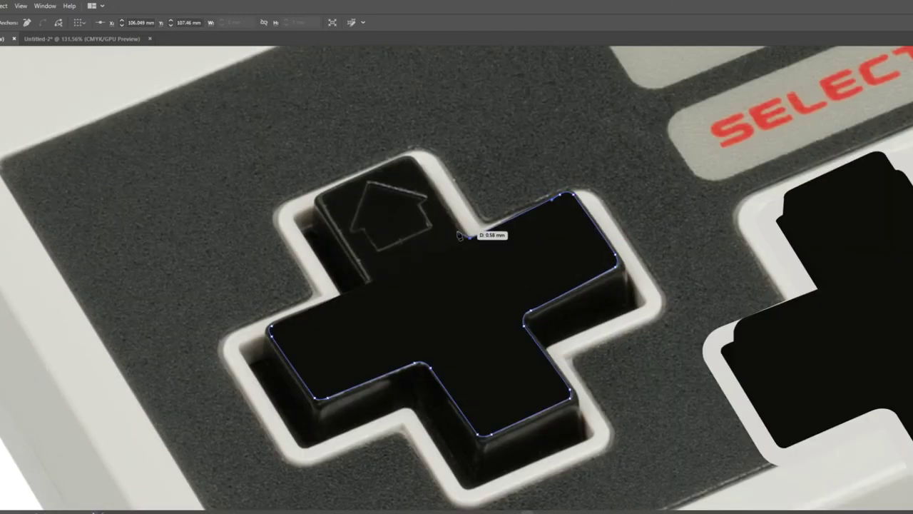
click(410, 158)
click(320, 194)
drag(365, 282, 365, 291)
click(269, 326)
Make the top-face outline a thin stroke with a tapered width profile.
key(slash)
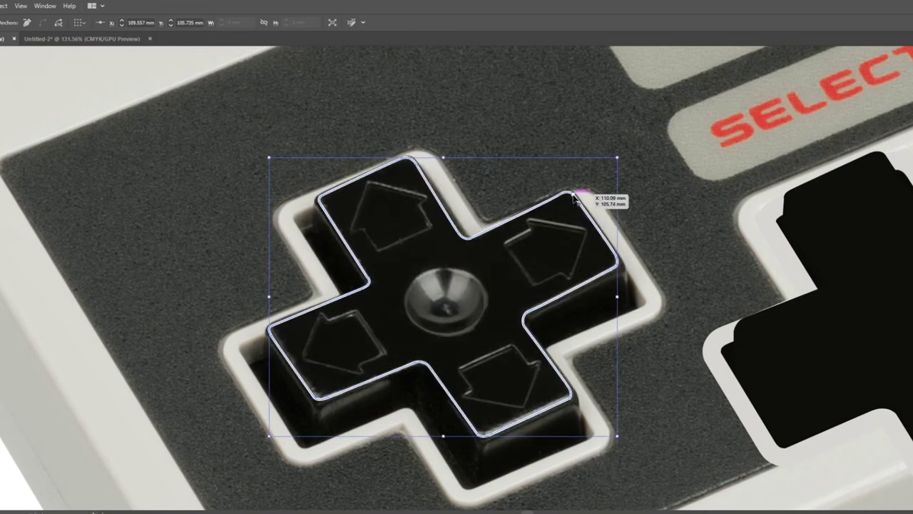
click(575, 195)
key(ctrl+shift+a)
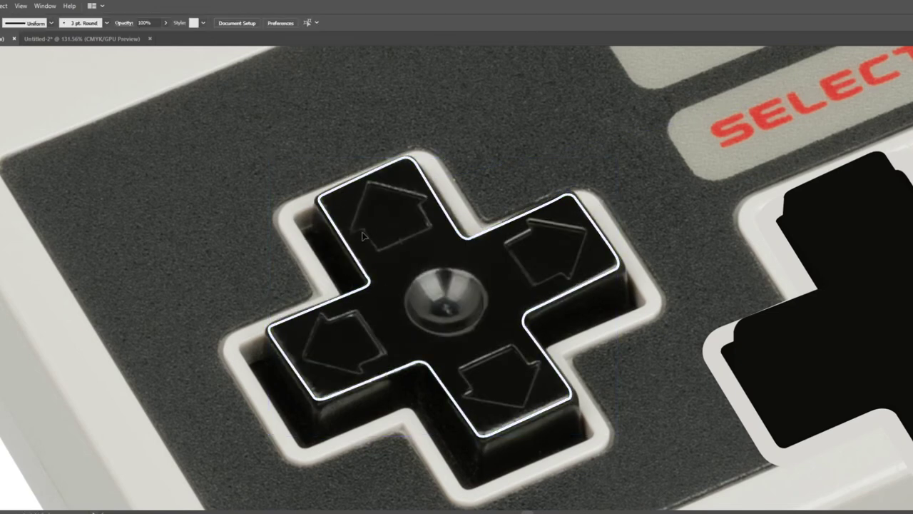
click(362, 237)
click(52, 23)
click(29, 43)
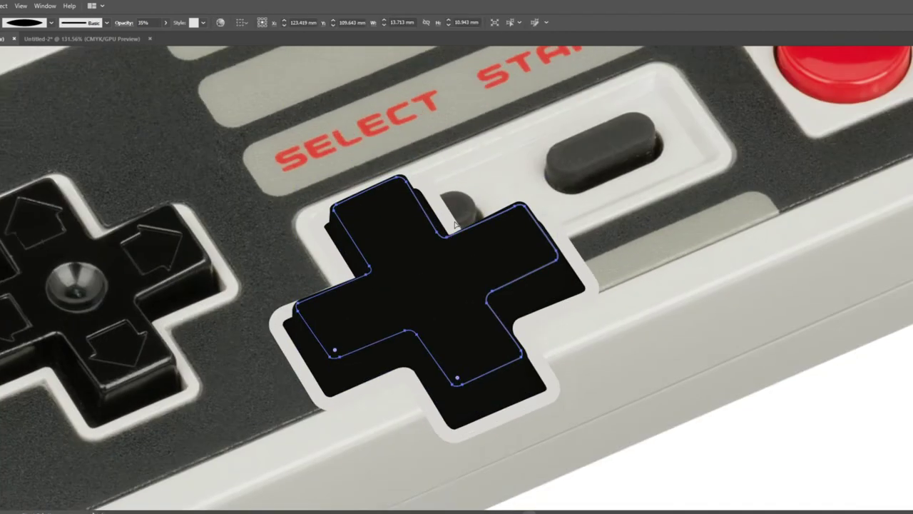
Move and enlarge the soft top-face outline to fit over the black cross.
mouse_move(472, 323)
mouse_down()
mouse_move(664, 426)
mouse_move(710, 462)
mouse_up()
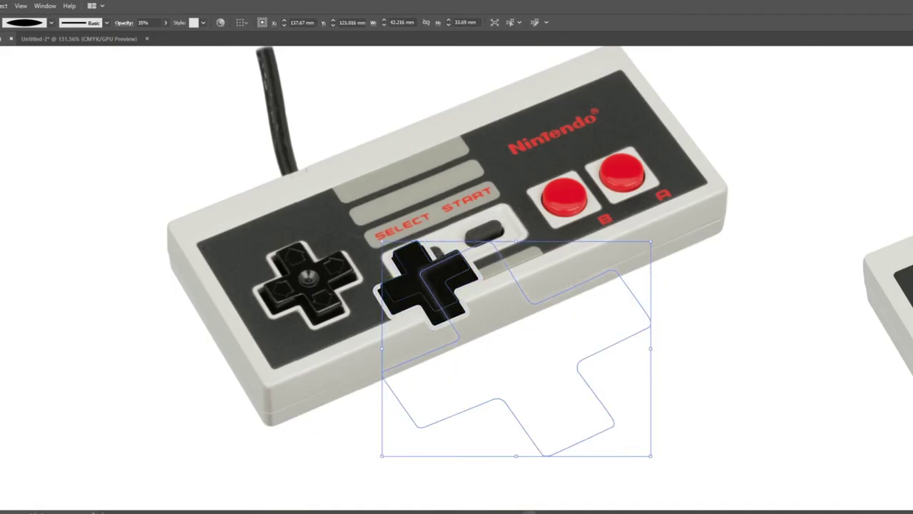
drag(462, 234, 418, 322)
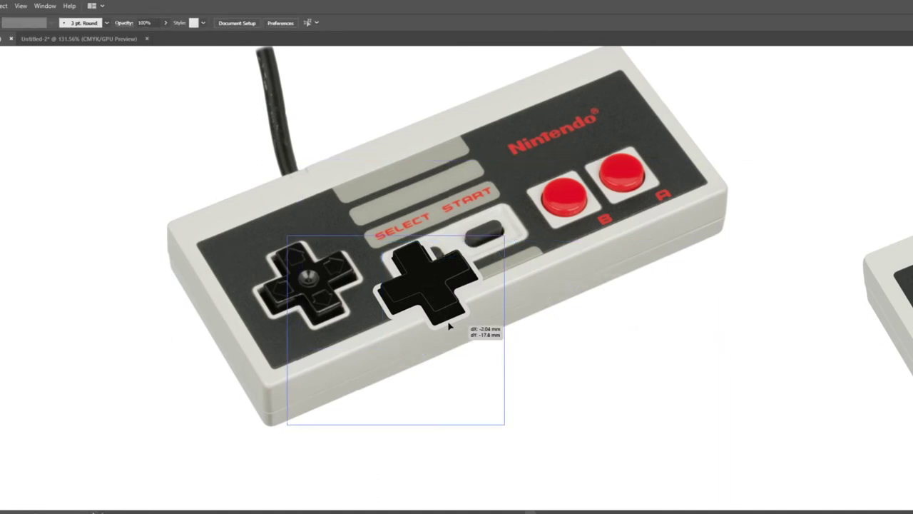
drag(630, 75, 649, 55)
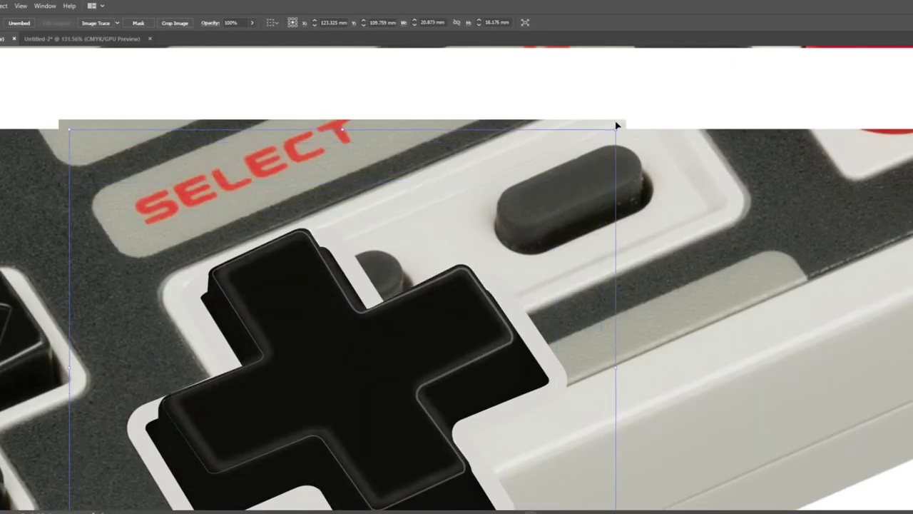
key(ctrl+a)
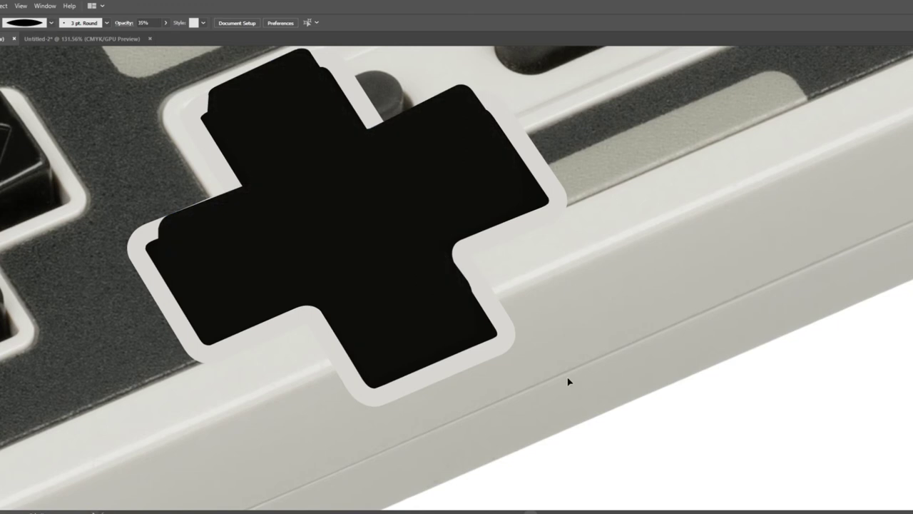
click(427, 319)
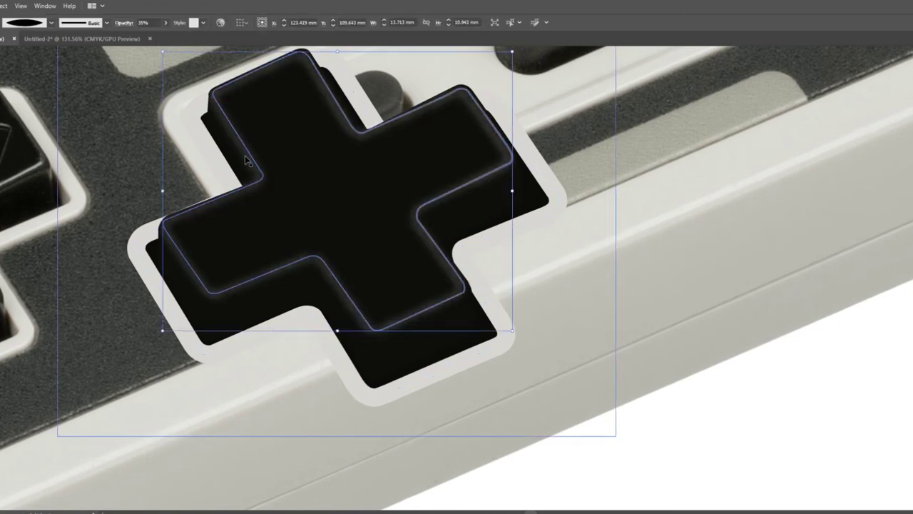
click(485, 184)
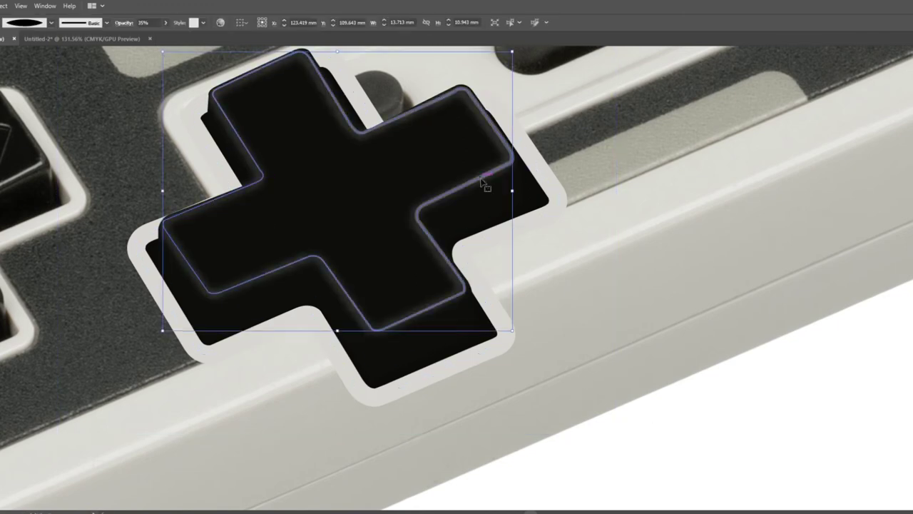
click(396, 314)
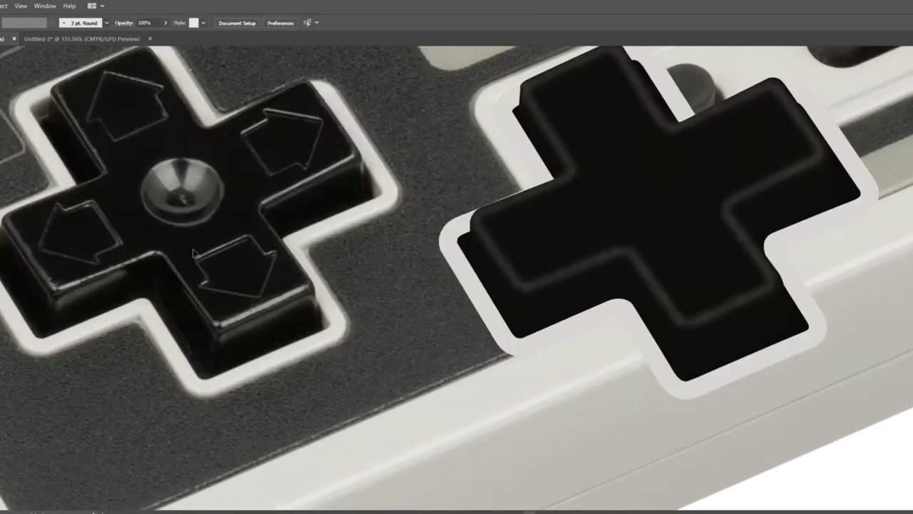
Move the highlight stripes onto the lower edges of the black cross's arms.
click(308, 292)
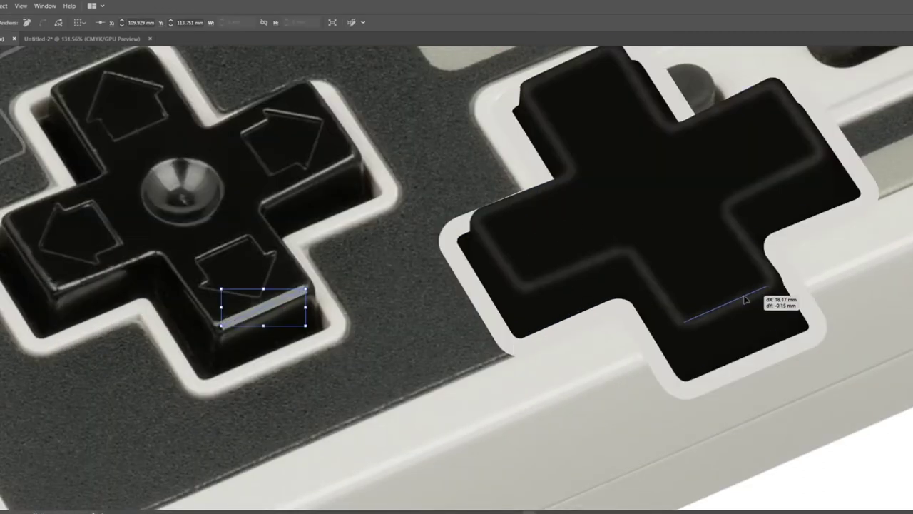
drag(744, 299, 745, 300)
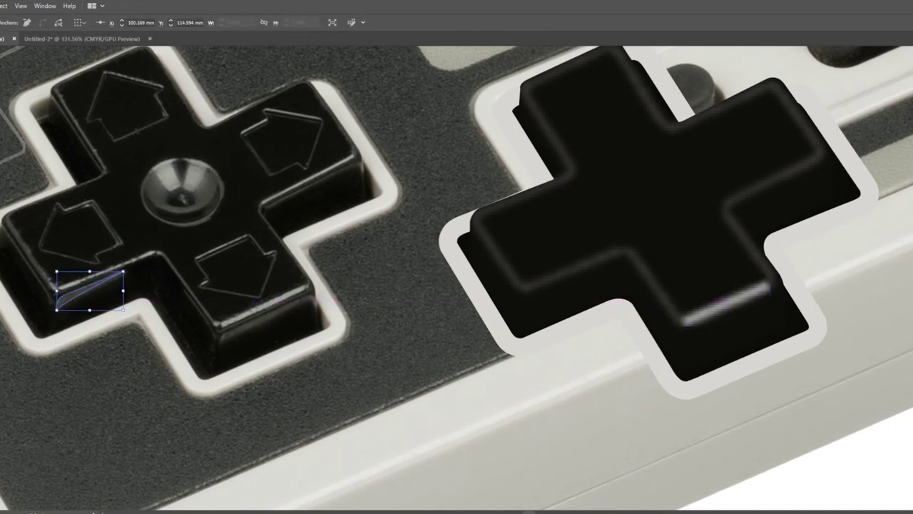
drag(563, 287, 560, 291)
Step through undo and redo states to settle the blurred highlight and small stripe.
key(a)
key(ctrl+z)
key(ctrl+shift+z)
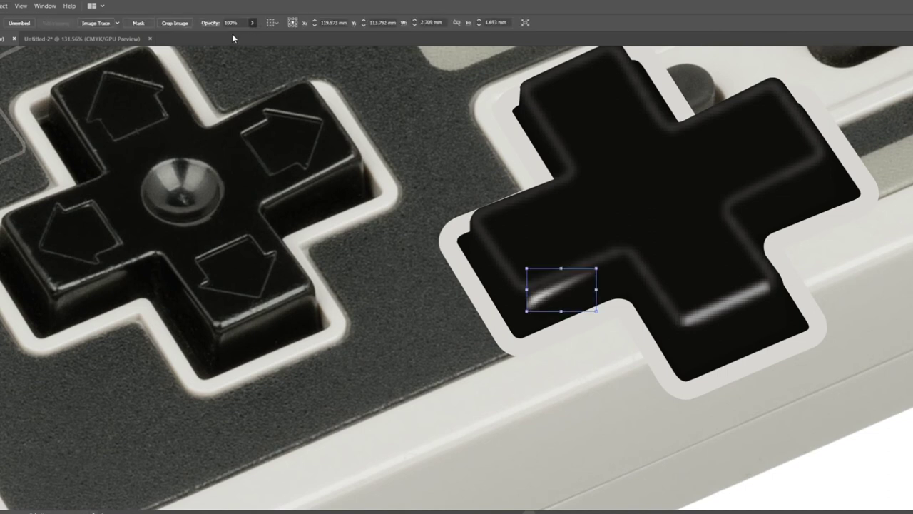
key(ctrl+z)
key(ctrl+z)
key(ctrl+z)
key(ctrl+z)
key(ctrl+z)
key(ctrl+z)
key(ctrl+shift+z)
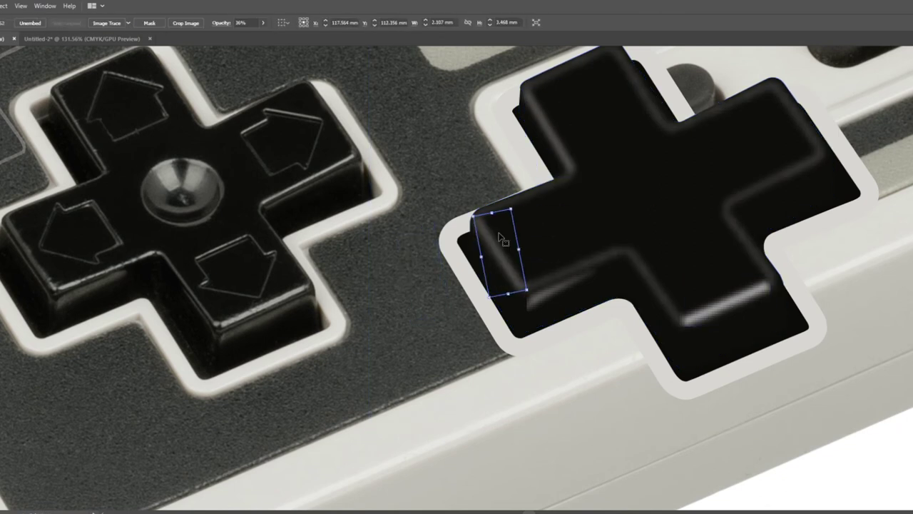
key(ctrl+z)
key(ctrl+z)
key(ctrl+z)
key(ctrl+z)
key(ctrl+z)
key(ctrl+z)
key(ctrl+z)
key(ctrl+z)
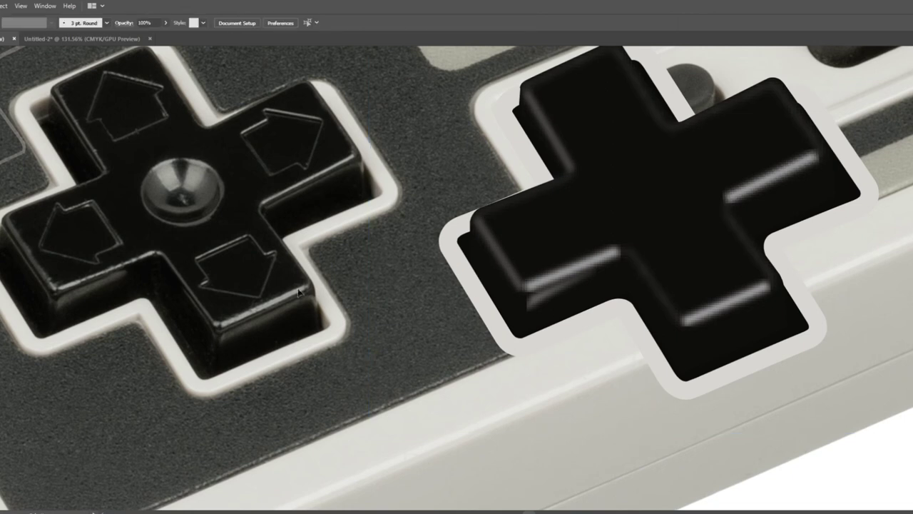
key(ctrl+z)
key(ctrl+z)
key(ctrl+z)
key(ctrl+z)
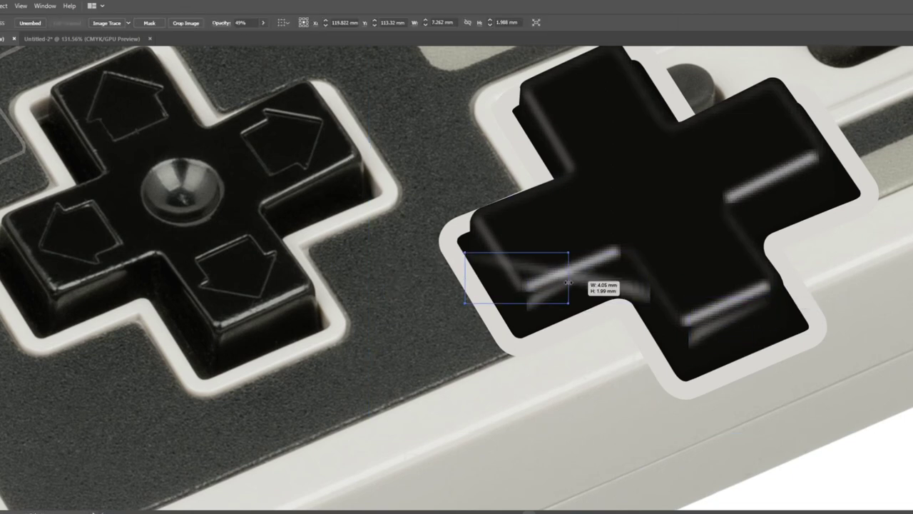
key(ctrl+z)
key(ctrl+z)
key(ctrl+z)
key(ctrl+z)
key(ctrl+z)
Draw a dark circle and a Pen-tool wedge shape placed on top of it.
drag(146, 157, 345, 241)
key(shift+grave)
click(187, 161)
click(213, 156)
click(181, 184)
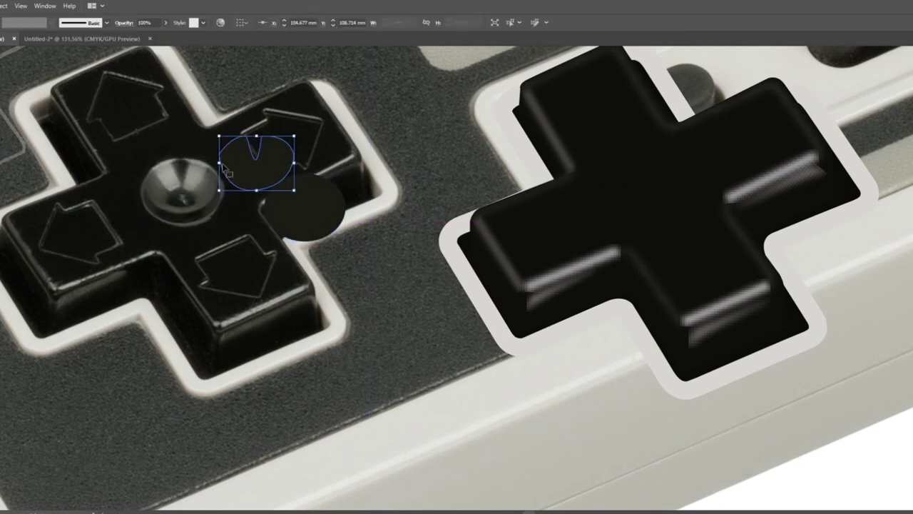
drag(187, 171, 305, 196)
click(155, 175)
Add a W-shaped path and a small half-dome onto the grey circle.
click(154, 174)
click(182, 187)
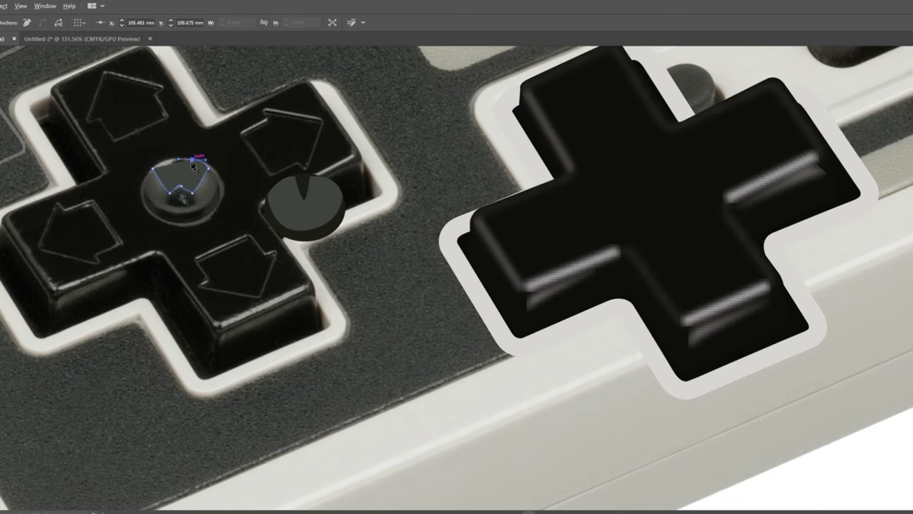
click(174, 162)
drag(174, 162, 209, 153)
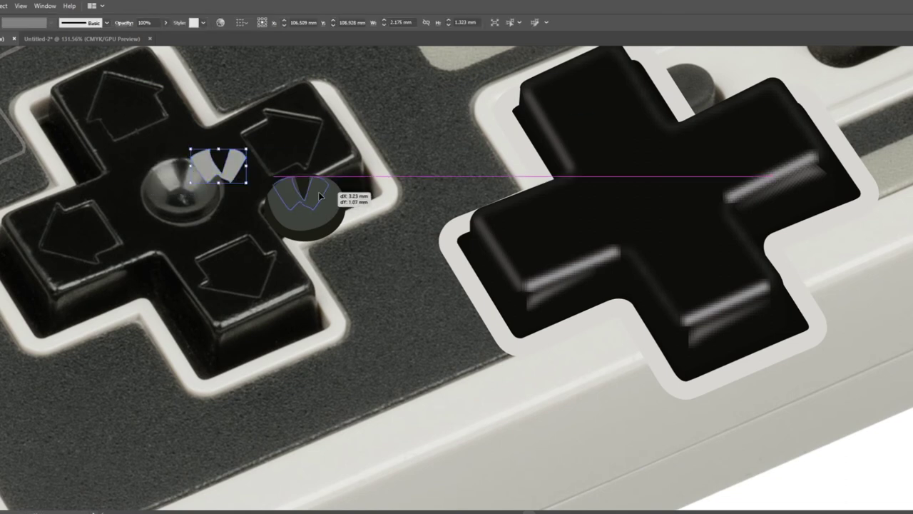
drag(320, 197, 320, 197)
click(319, 156)
drag(205, 199, 221, 245)
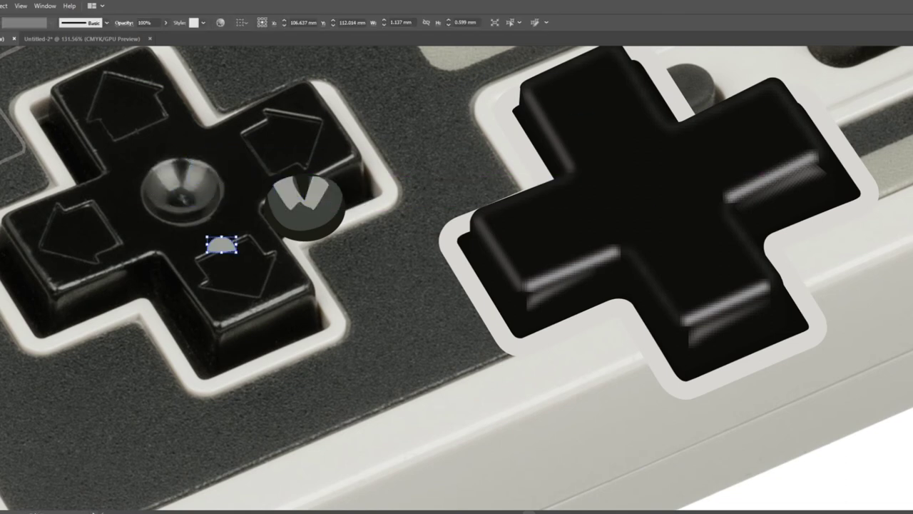
drag(301, 209, 303, 208)
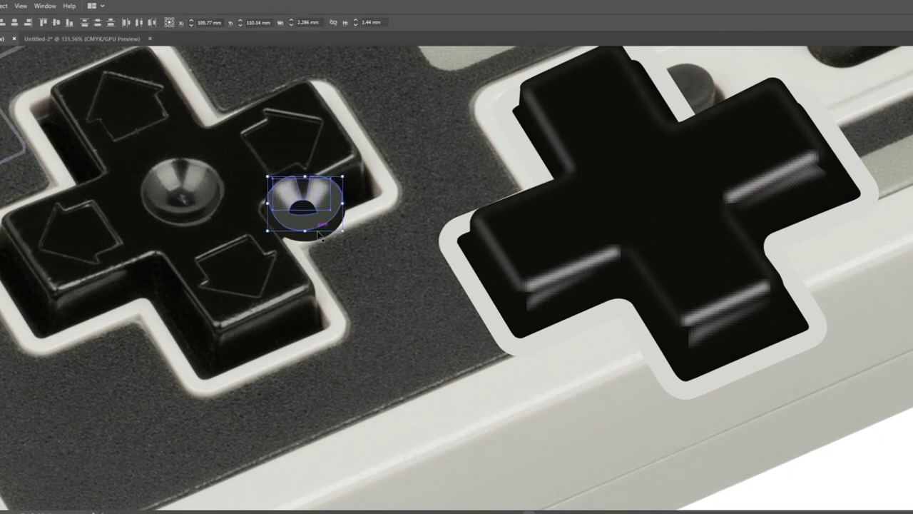
Move the dimple to the drawn D-pad's centre and give it a gradient in isolation mode.
drag(312, 227, 657, 214)
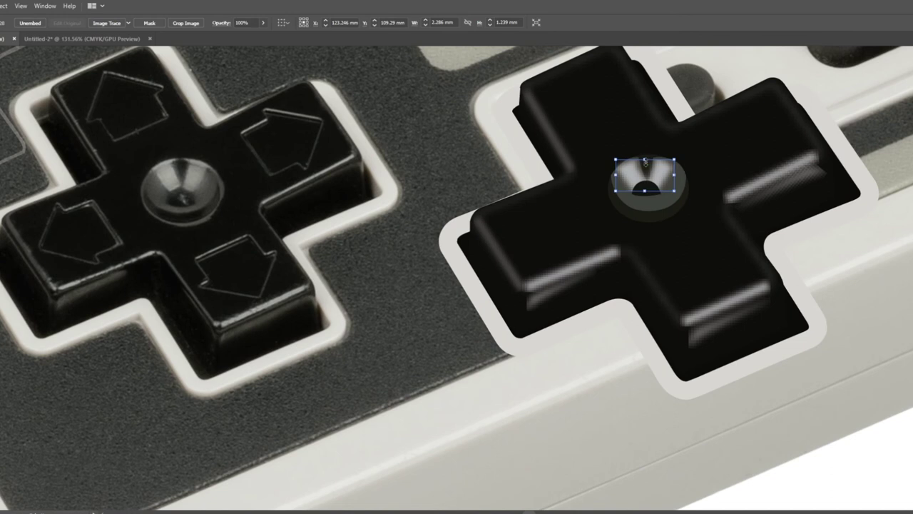
double_click(661, 167)
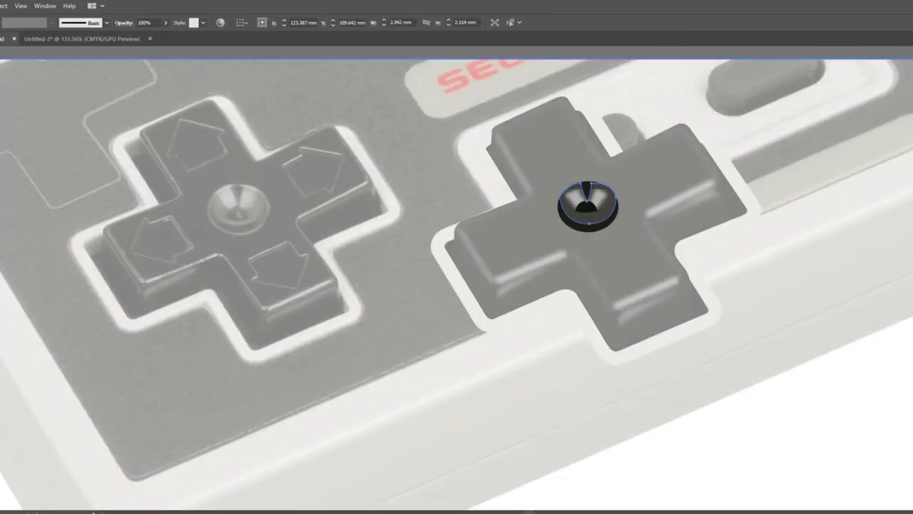
key(g)
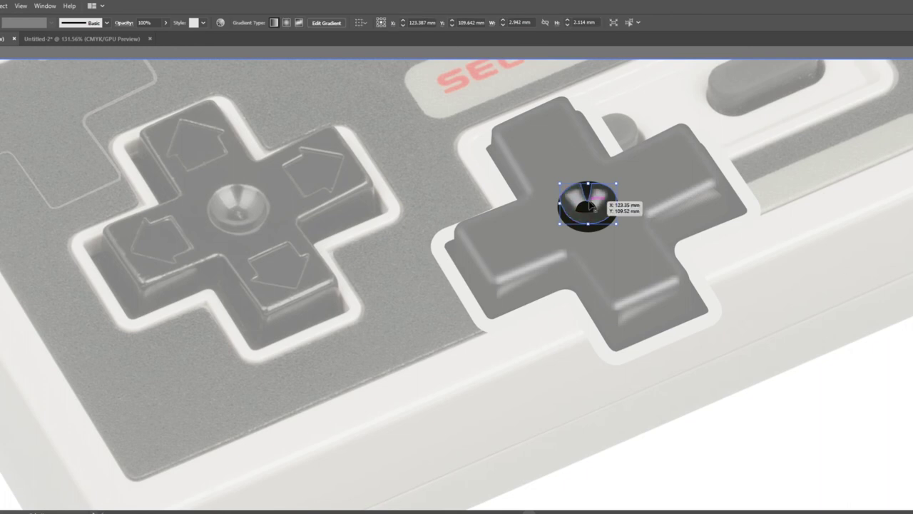
key(g)
double_click(489, 354)
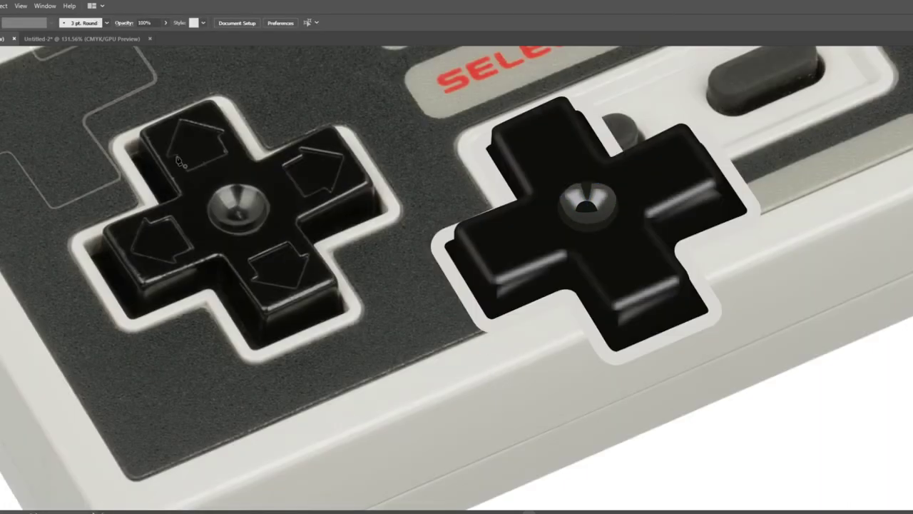
Trace the up arrow's outline and adjust one of its corners.
scroll(181, 163, up, 3)
click(154, 208)
click(258, 209)
click(251, 172)
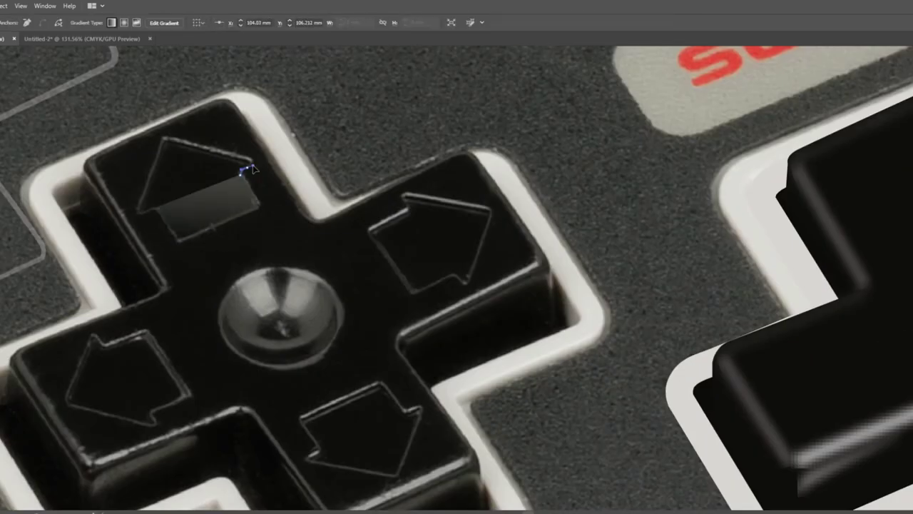
click(246, 161)
click(164, 139)
click(139, 212)
click(140, 212)
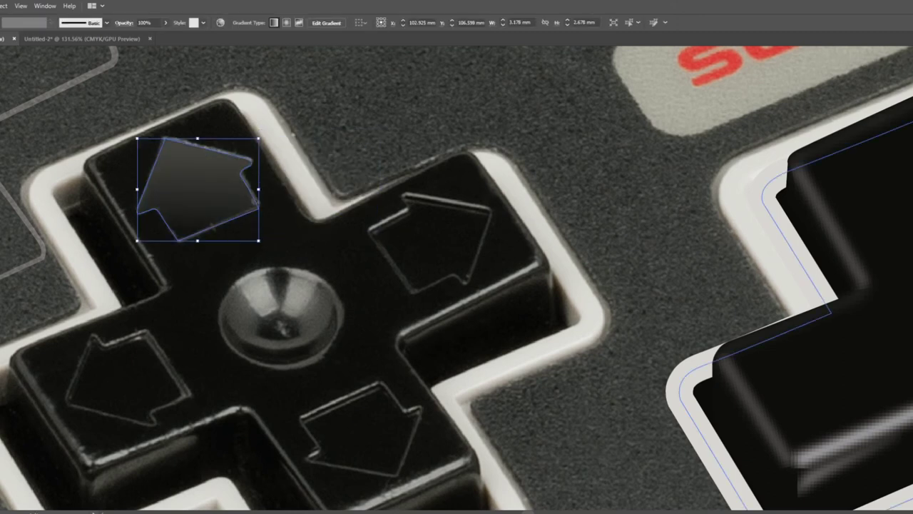
key(a)
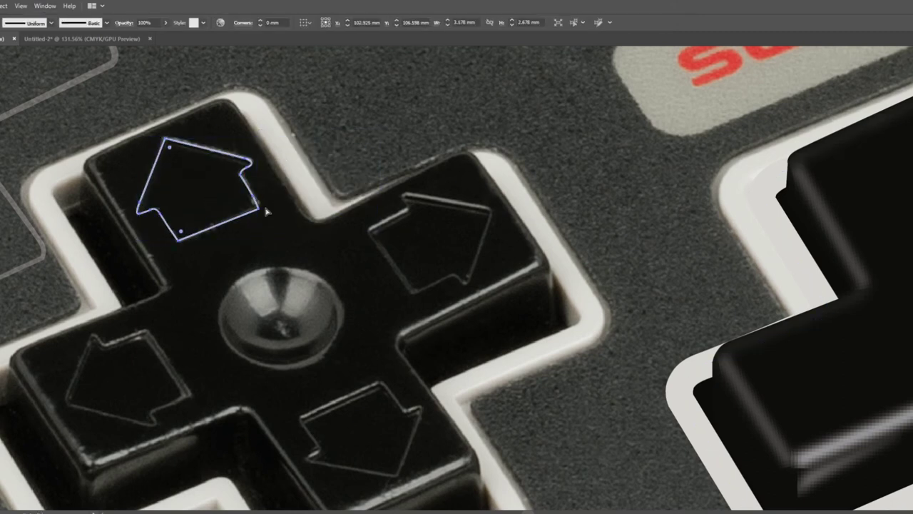
scroll(264, 208, up, 3)
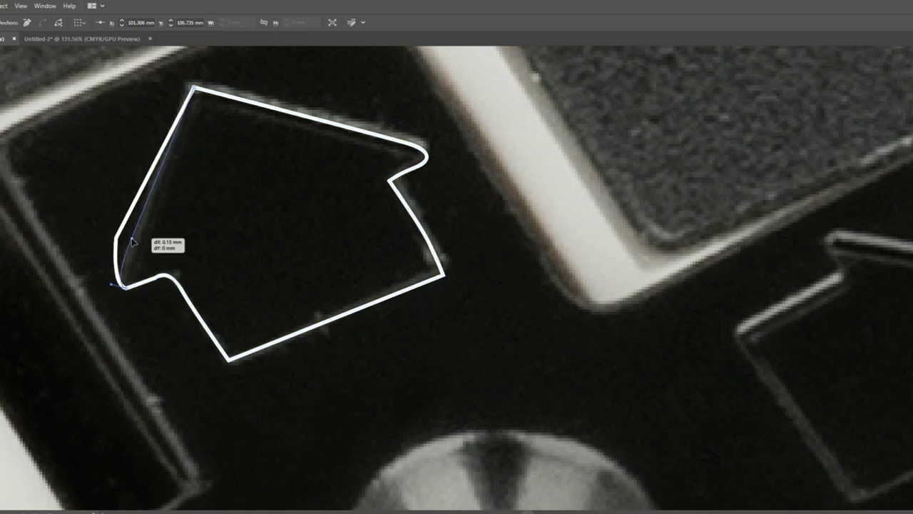
click(405, 207)
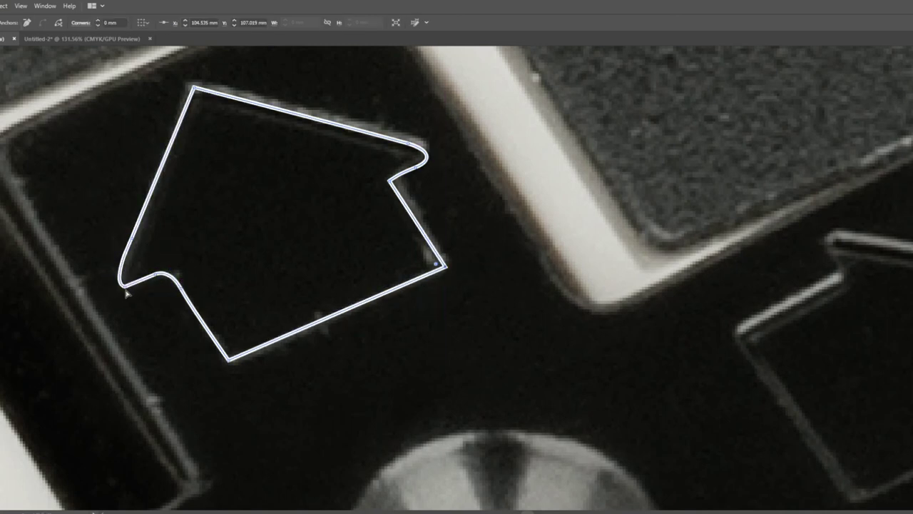
click(401, 326)
Trace the right, left and down arrow outlines, then marquee-select all four.
key(p)
scroll(401, 326, down, 3)
scroll(430, 417, up, 3)
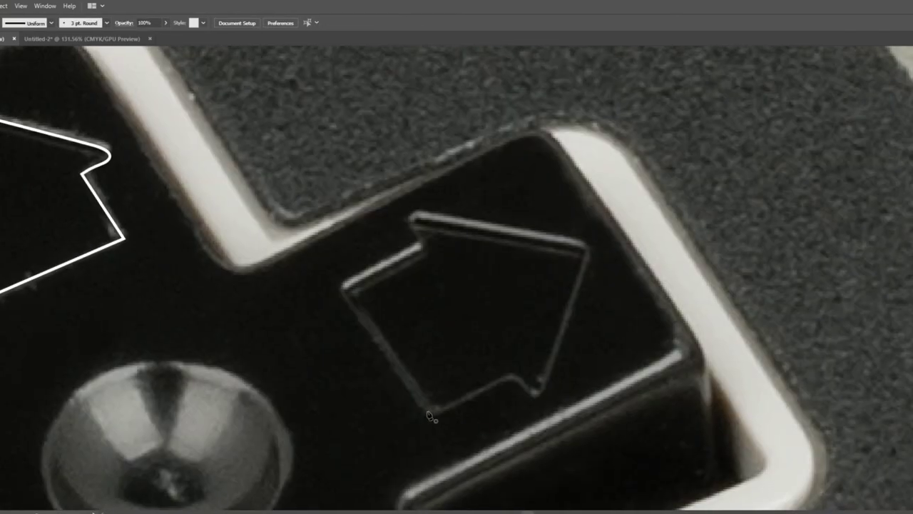
click(345, 291)
click(425, 252)
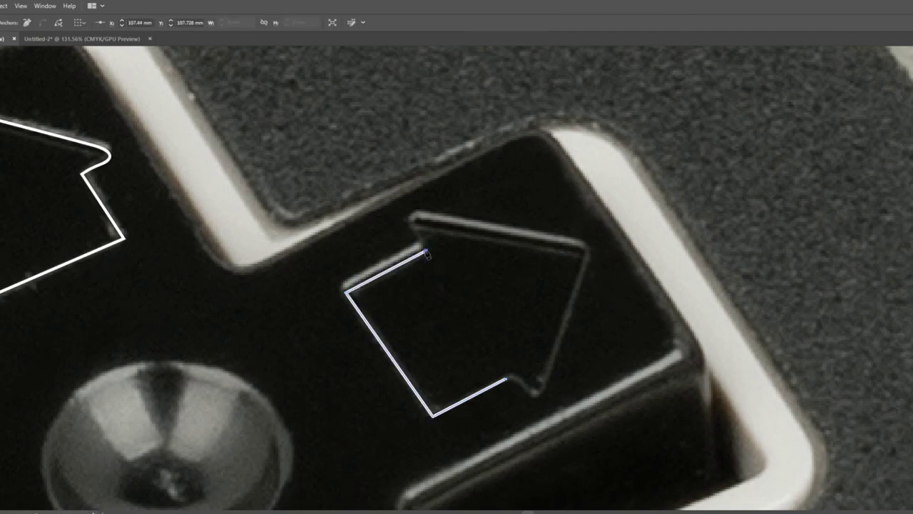
click(501, 383)
click(110, 159)
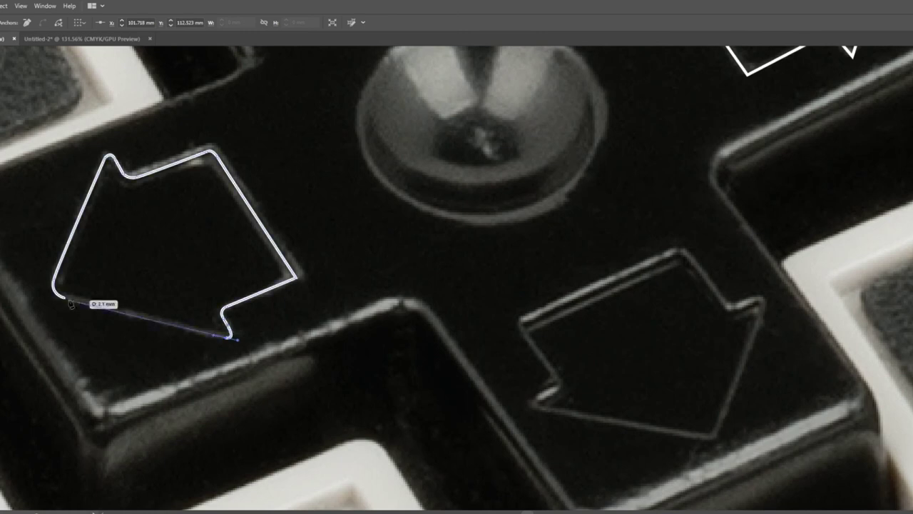
click(525, 322)
click(681, 252)
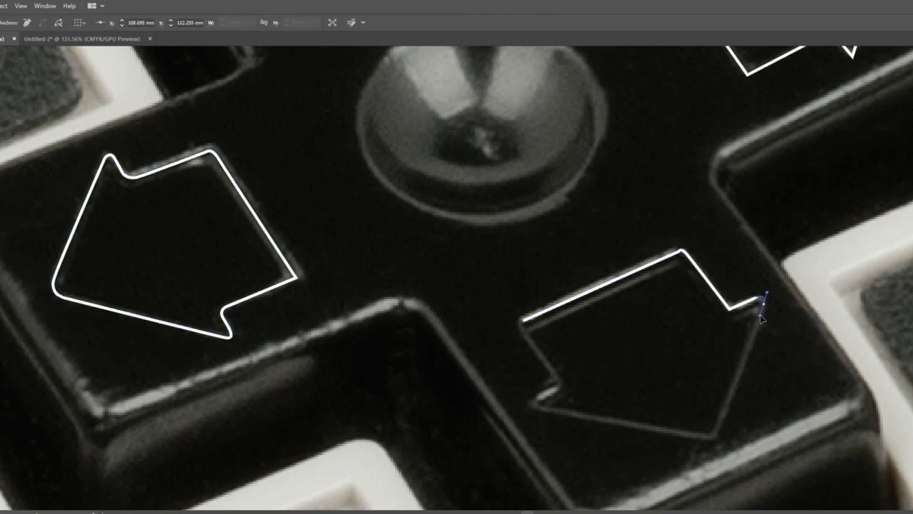
click(525, 322)
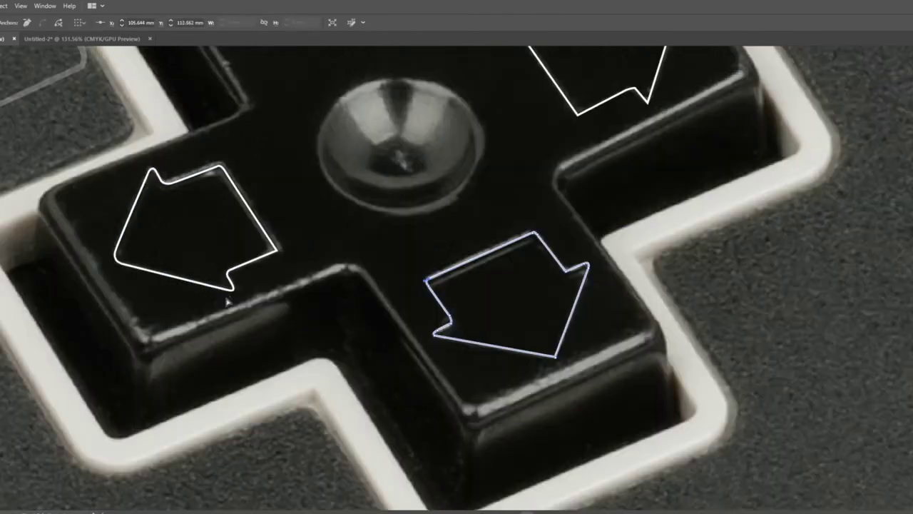
drag(561, 146, 326, 391)
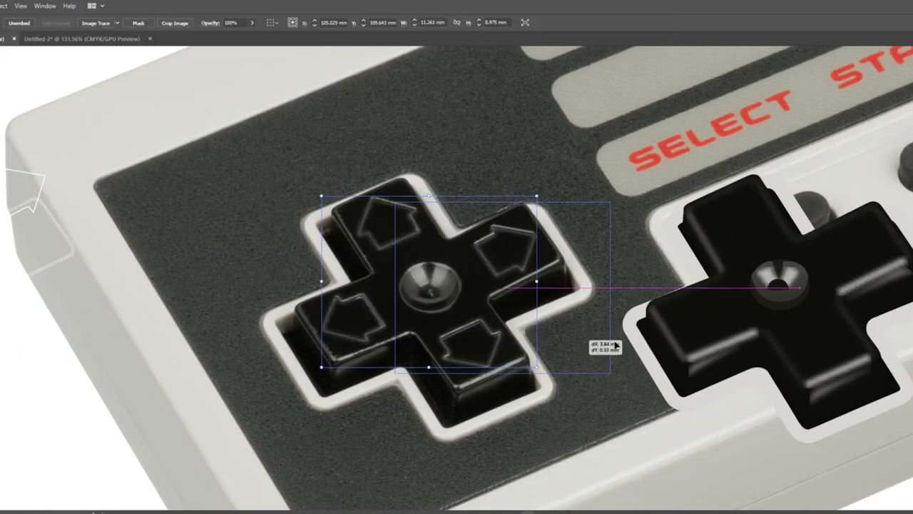
Alt-drag copies of the four arrow outlines onto the drawn D-pad and nudge its lower highlight stripe down.
drag(467, 349, 819, 347)
key(ctrl+shift+a)
drag(590, 169, 892, 371)
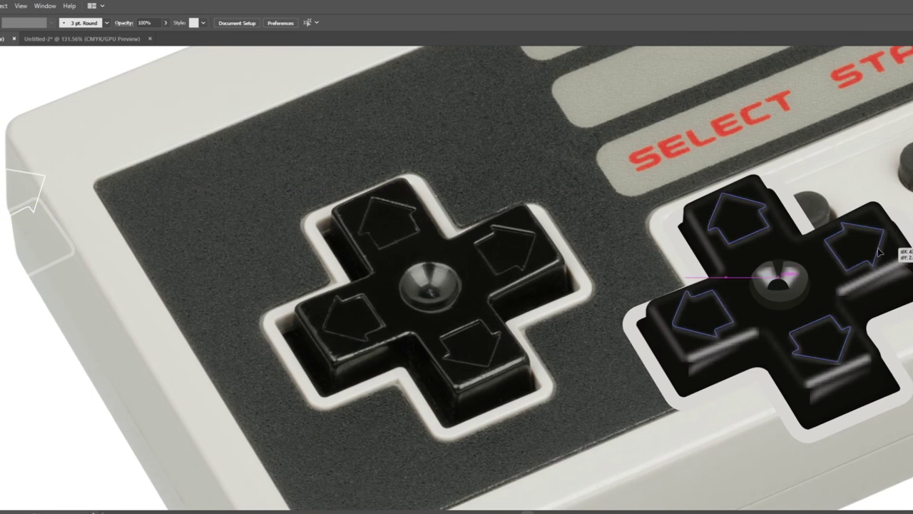
key(ctrl+shift+a)
click(759, 236)
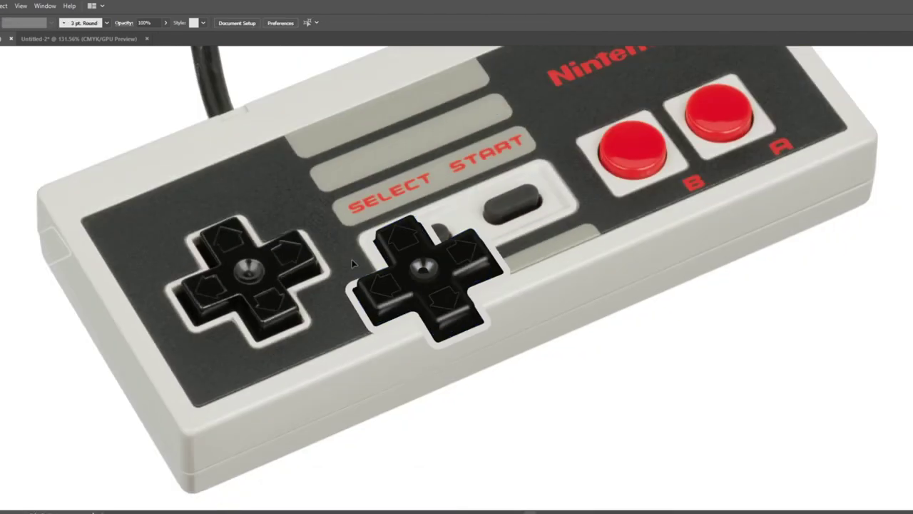
click(470, 321)
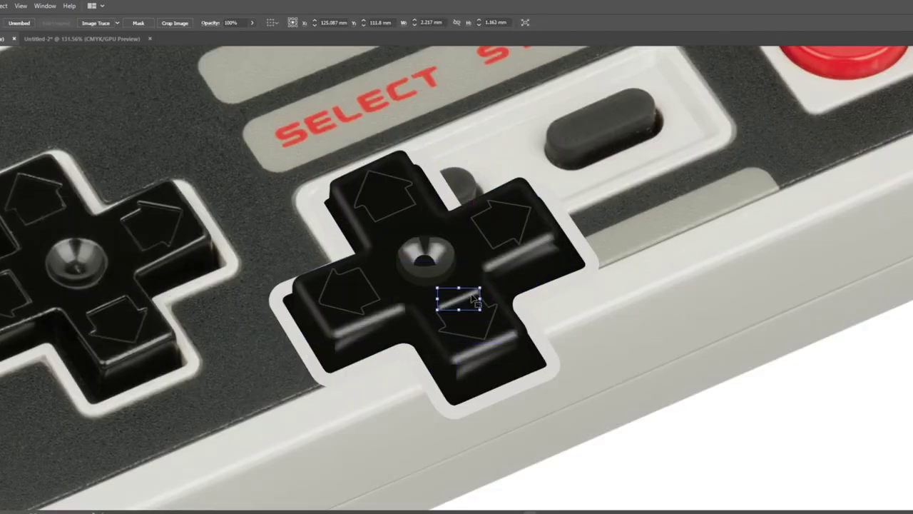
mouse_move(474, 299)
mouse_down()
mouse_move(465, 305)
mouse_move(411, 180)
mouse_up()
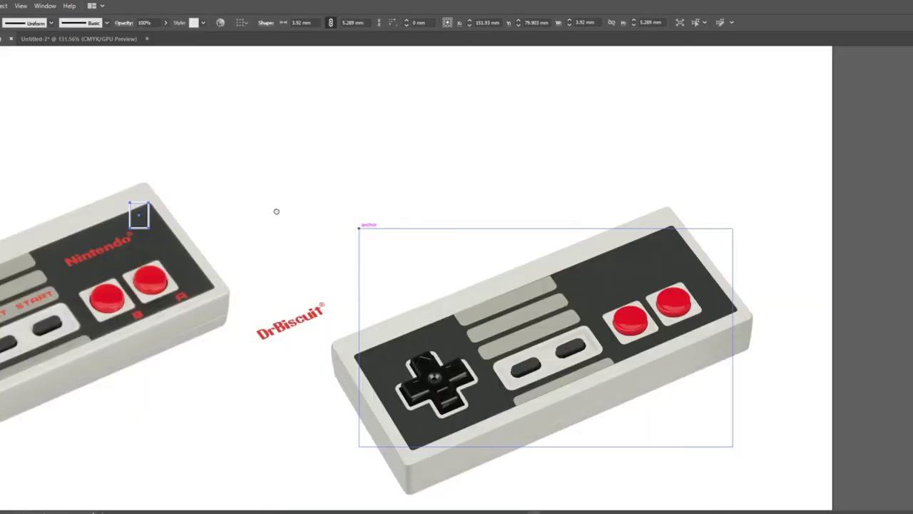
Place the red DrBiscuit logo on the faceplate and add a 'B' text label under the B button.
drag(139, 214, 576, 213)
drag(540, 240, 541, 240)
key(t)
click(341, 213)
text(B)
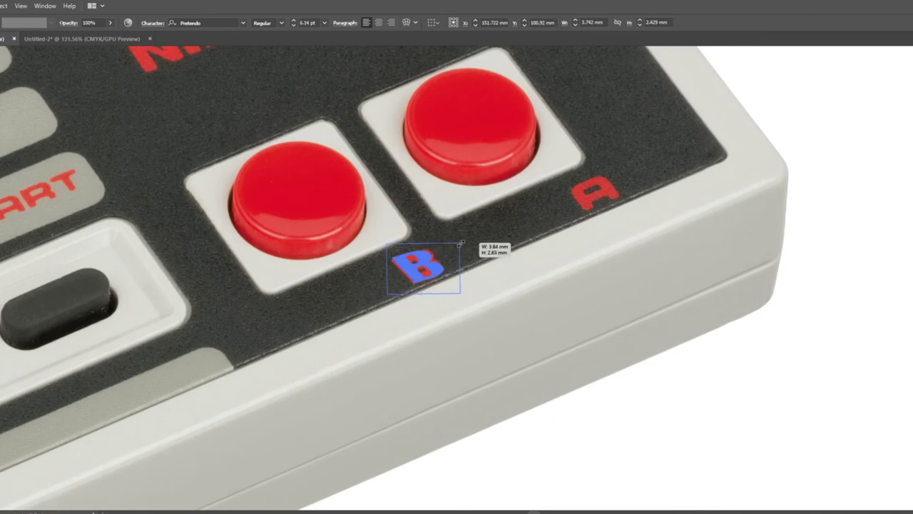
key(ctrl+a)
key(BackSpace)
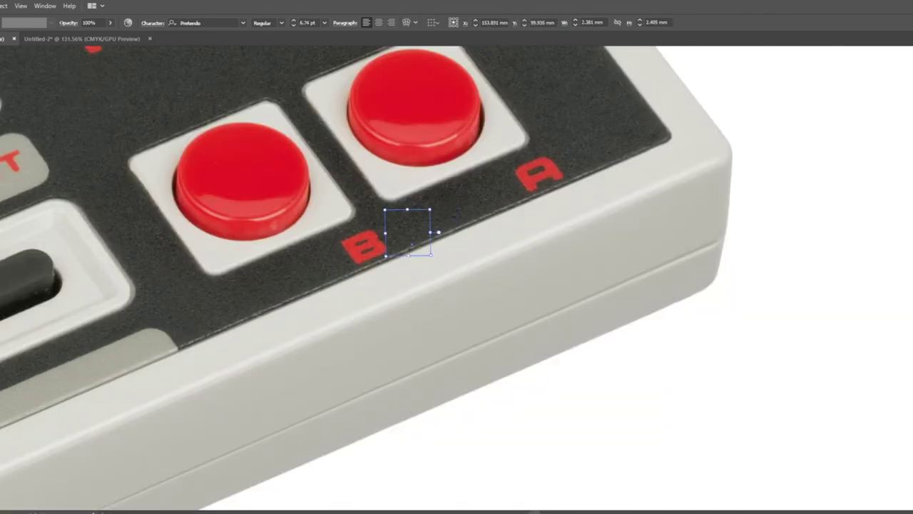